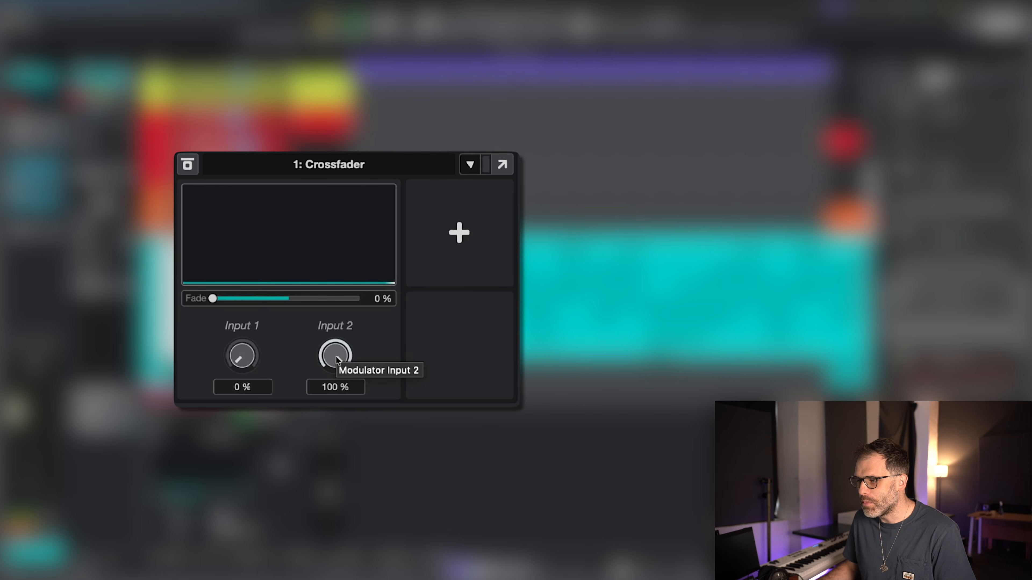
# Try out the Crossfader by sweeping Fade between 0% and 100% and changing the Input 1 and Input 2 levels
pyautogui.moveTo(213, 298)
pyautogui.mouseDown()
pyautogui.moveTo(451, 300)
pyautogui.moveTo(213, 298)
pyautogui.mouseUp()
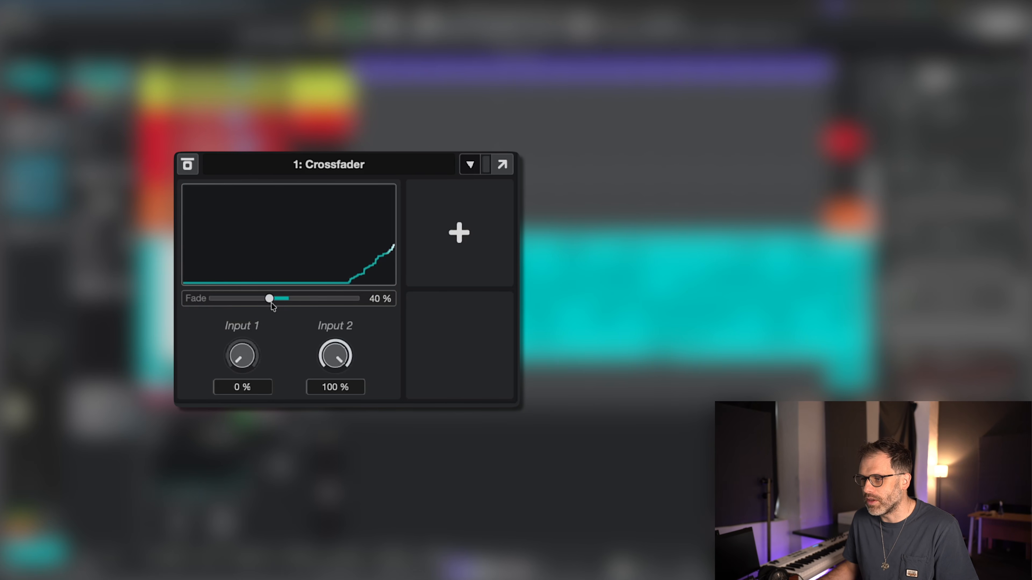
pyautogui.moveTo(271, 306)
pyautogui.mouseDown()
pyautogui.moveTo(212, 301)
pyautogui.moveTo(402, 311)
pyautogui.moveTo(212, 301)
pyautogui.moveTo(414, 303)
pyautogui.moveTo(212, 300)
pyautogui.mouseUp()
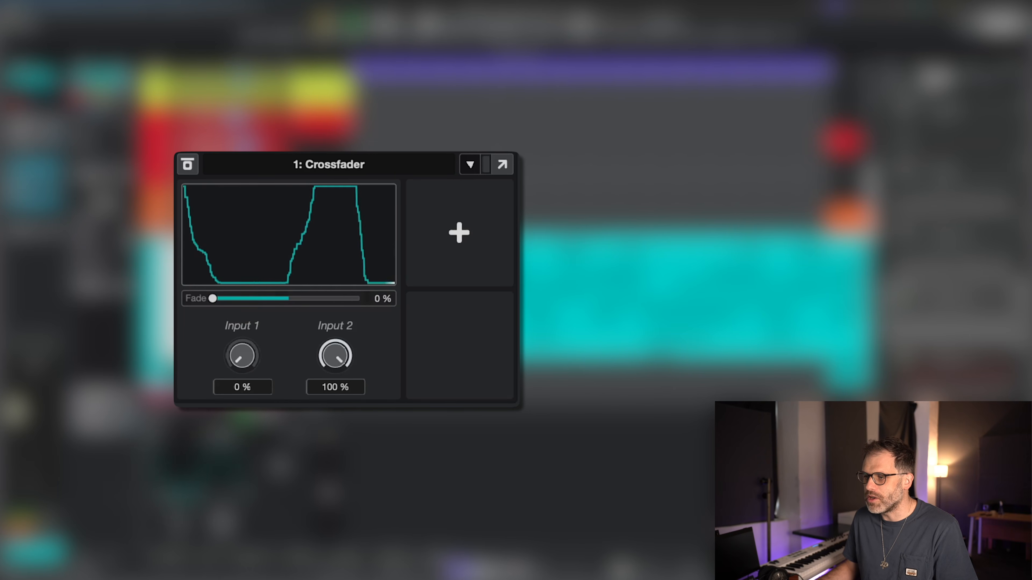
pyautogui.moveTo(242, 356); pyautogui.dragTo(223, 392)
pyautogui.moveTo(335, 356); pyautogui.dragTo(329, 322)
pyautogui.moveTo(321, 427)
pyautogui.mouseDown()
pyautogui.moveTo(312, 336)
pyautogui.moveTo(315, 427)
pyautogui.mouseUp()
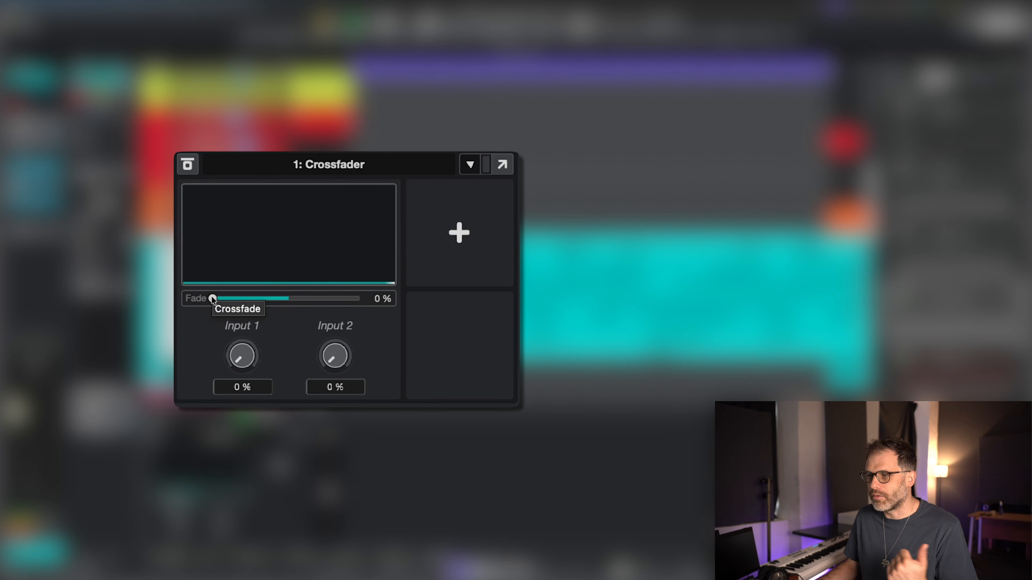
pyautogui.moveTo(212, 299); pyautogui.dragTo(310, 305)
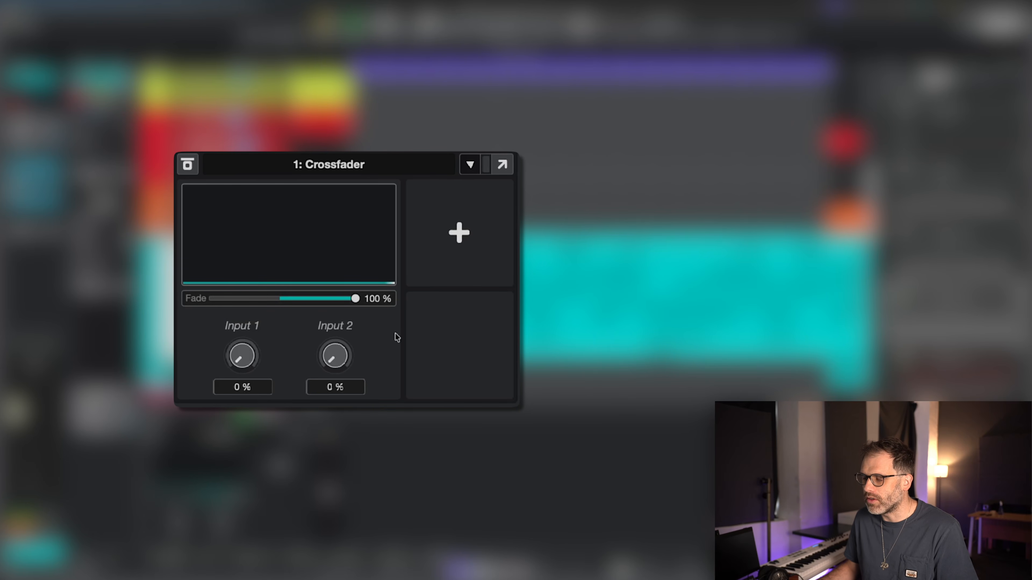
pyautogui.moveTo(332, 358); pyautogui.dragTo(332, 308)
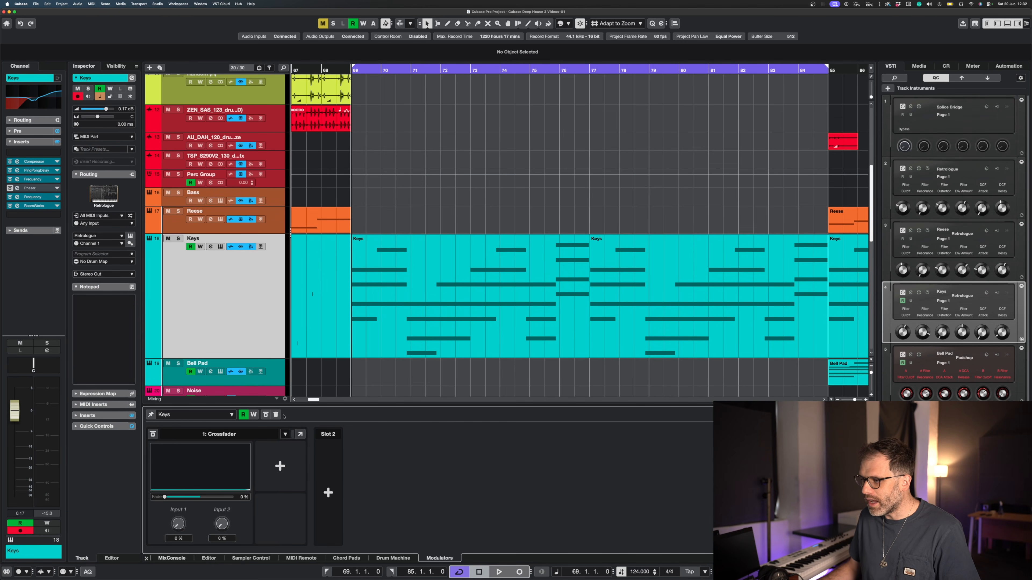
# Remove all modulators from the Keys track and play the Keys part unmodulated
pyautogui.click(276, 415)
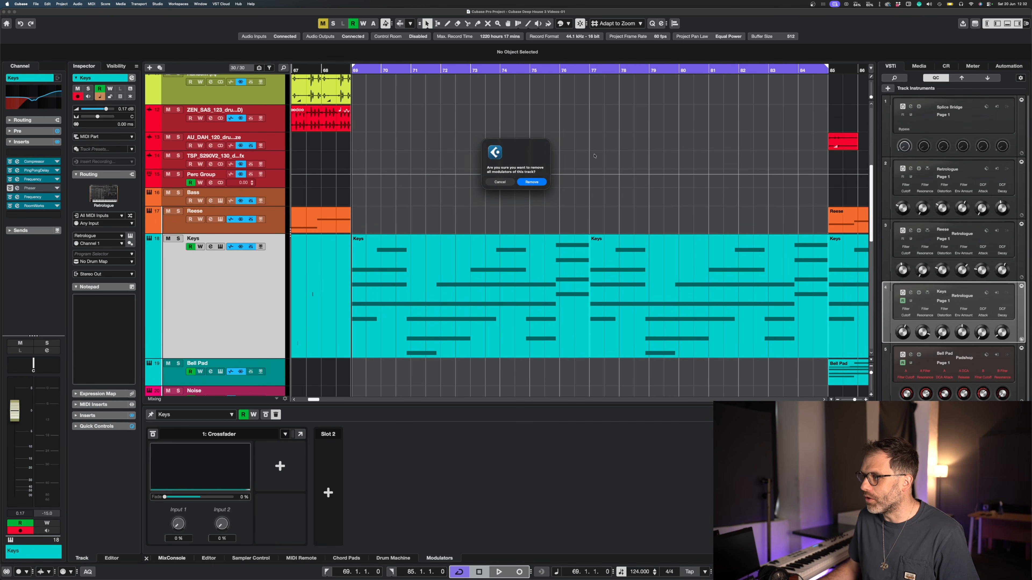
pyautogui.click(538, 183)
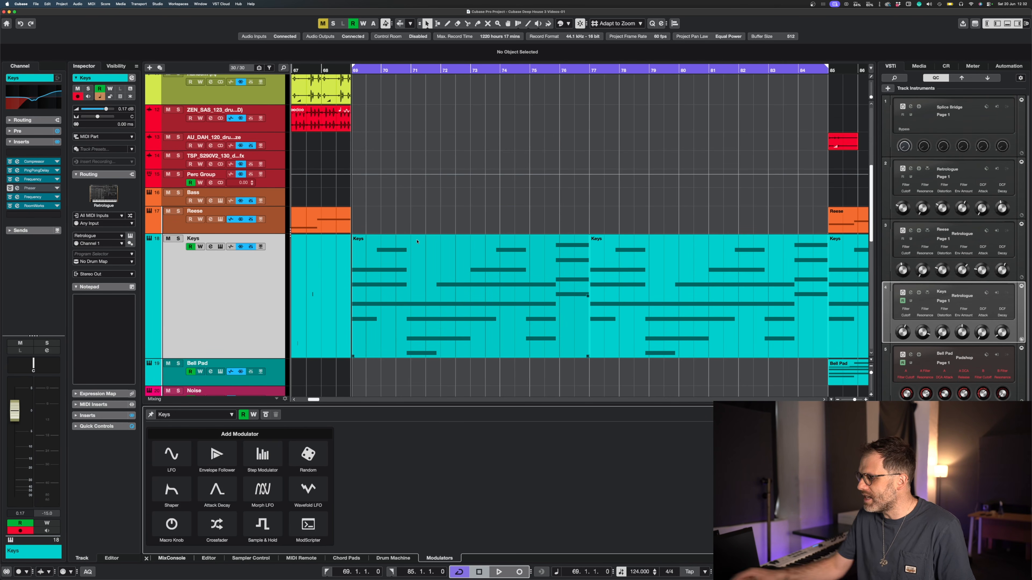
pyautogui.press('space')
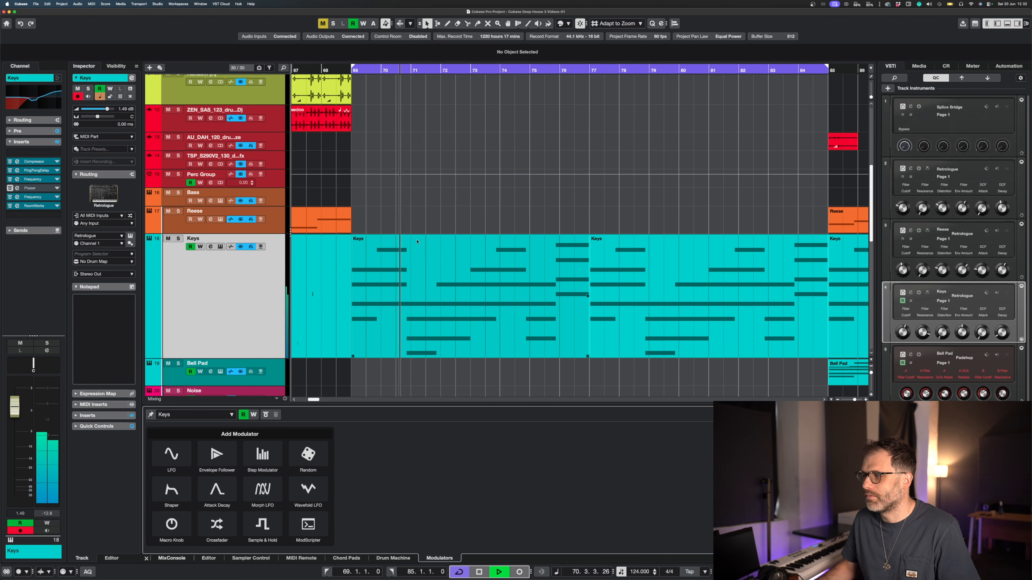
pyautogui.press('space')
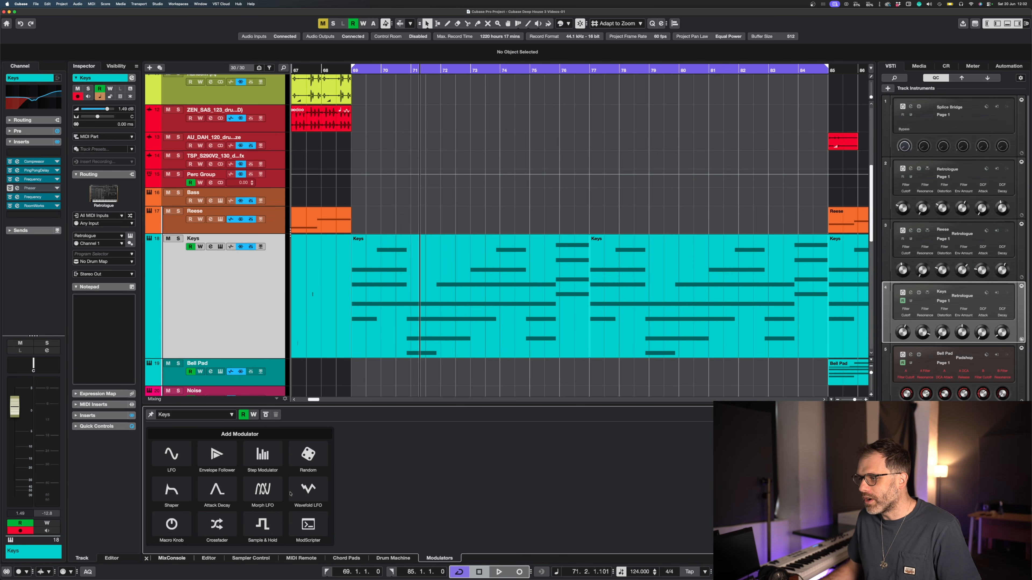
# Add a Wavefold LFO, a Crossfader and a Step Modulator to the Keys track's first three modulator slots
pyautogui.click(308, 490)
pyautogui.click(280, 466)
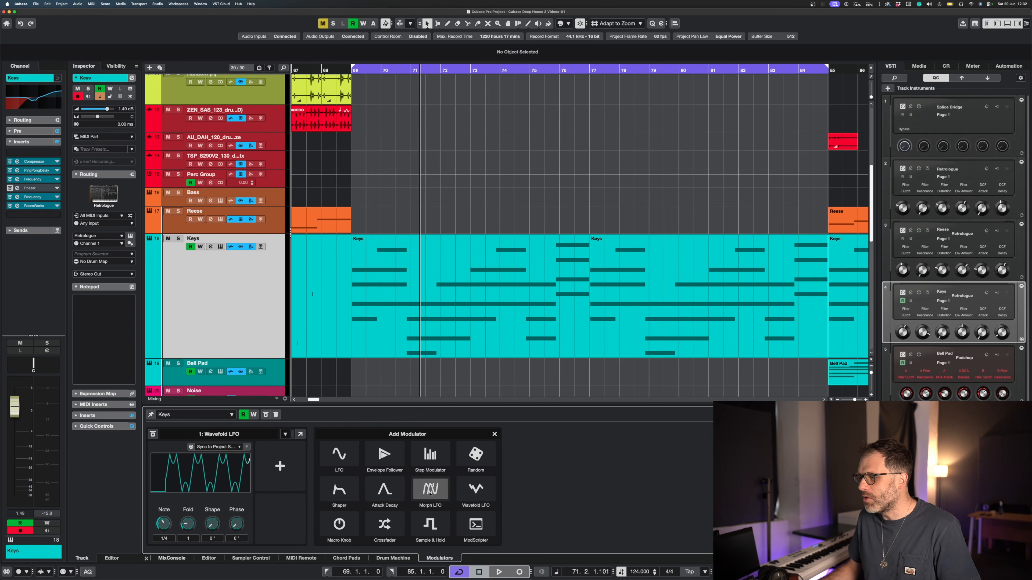
pyautogui.click(384, 525)
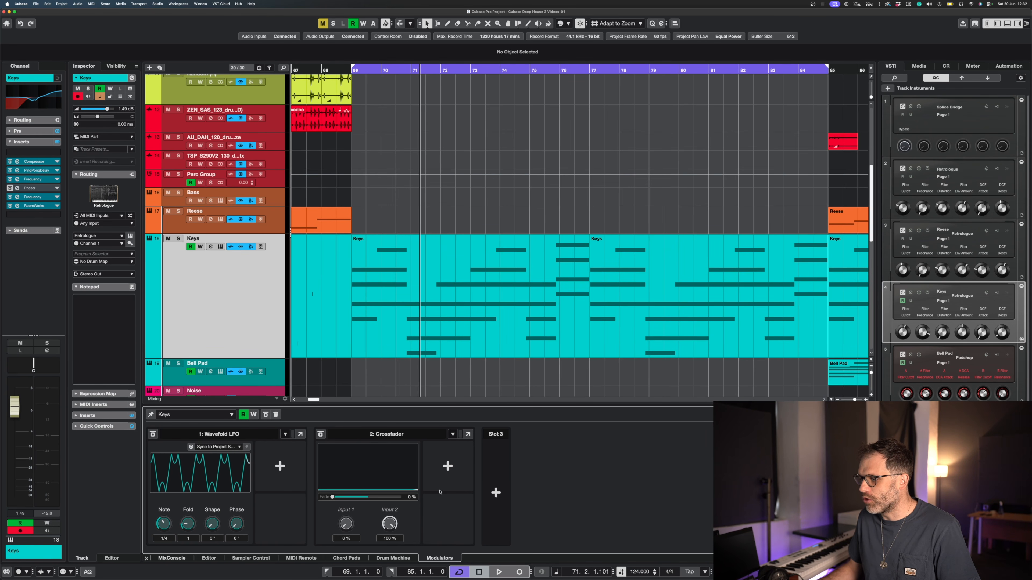
pyautogui.click(494, 492)
pyautogui.click(594, 463)
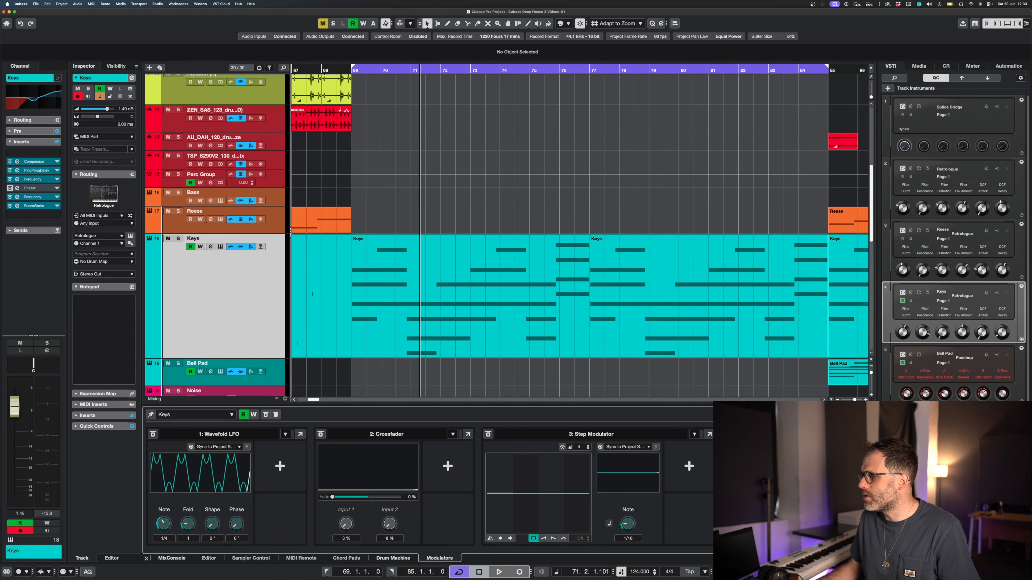
# Open the modulators in a separate window and widen it so all three modulators fit side by side
pyautogui.click(867, 415)
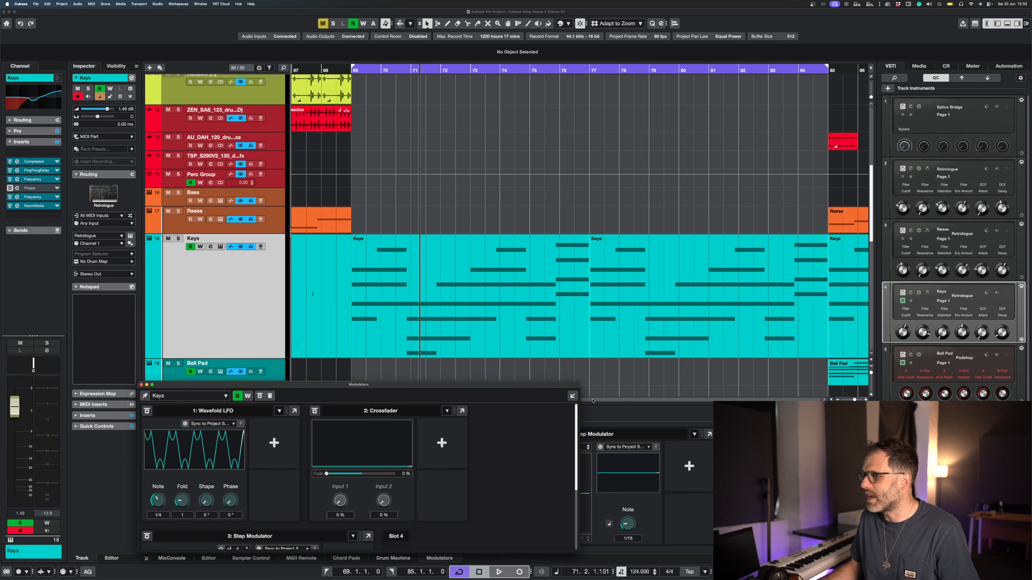
pyautogui.moveTo(442, 389); pyautogui.dragTo(490, 170)
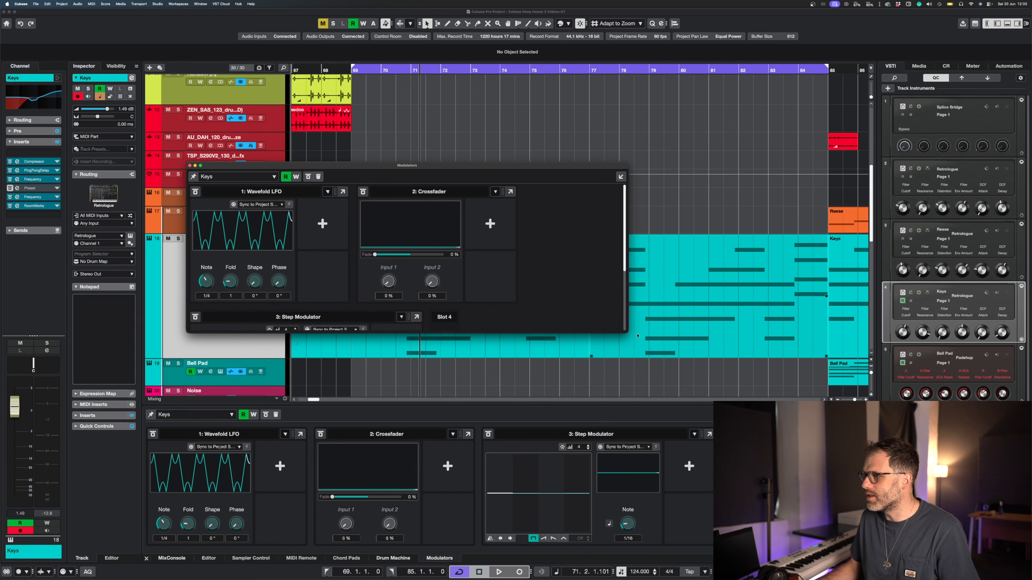
pyautogui.moveTo(629, 331); pyautogui.dragTo(800, 317)
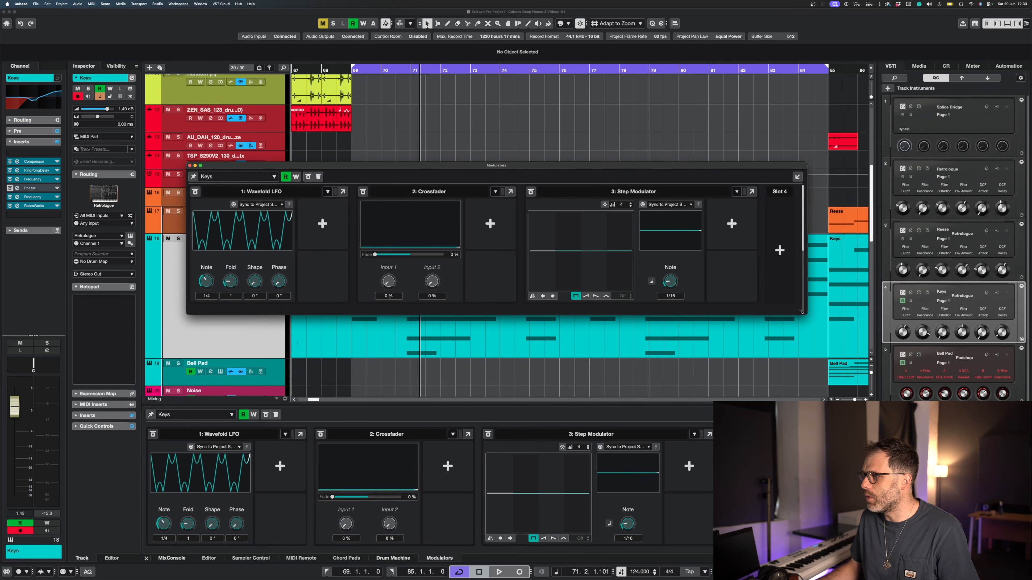
pyautogui.moveTo(545, 165); pyautogui.dragTo(538, 156)
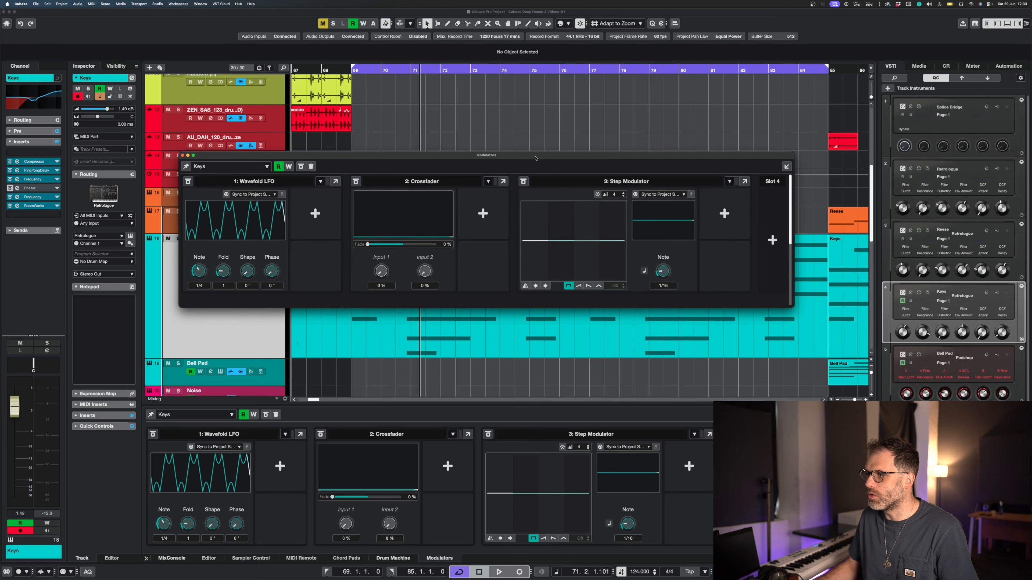
# Connect the Wavefold LFO to the Crossfader's Input 1 and the Step Modulator to its Input 2
pyautogui.click(316, 213)
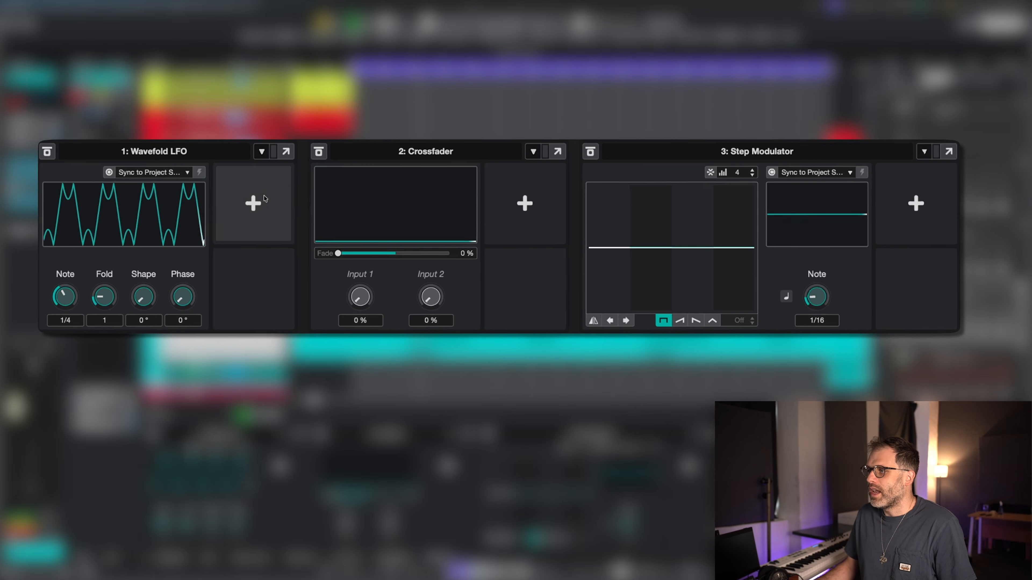
pyautogui.click(363, 305)
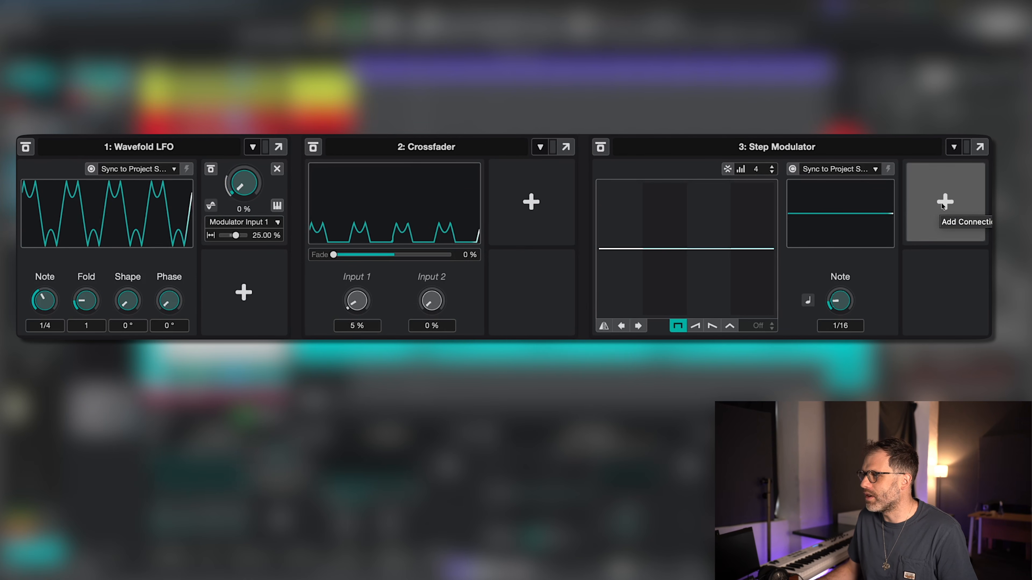
pyautogui.click(941, 203)
pyautogui.click(435, 300)
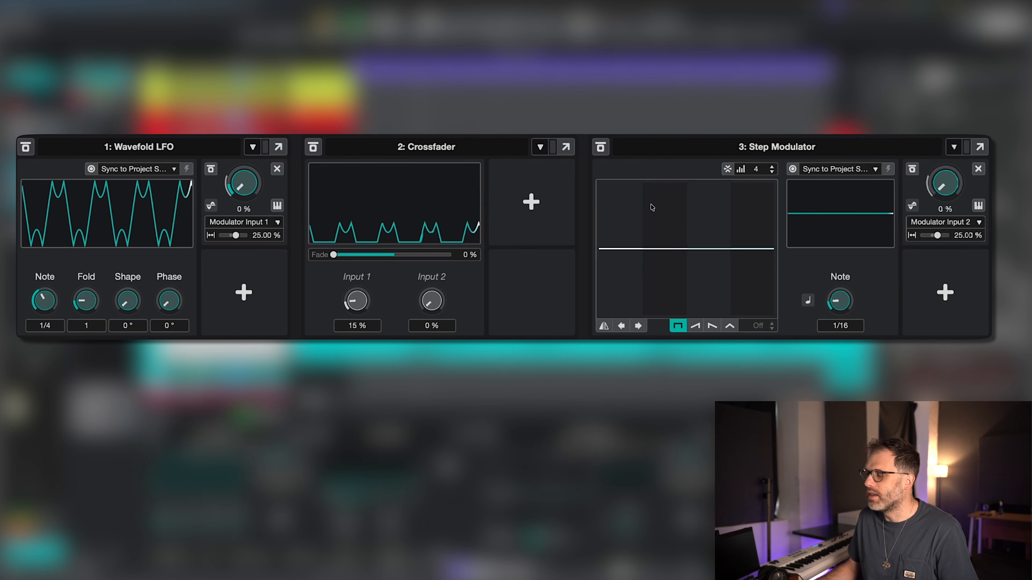
# Draw a four-step pattern in the Step Modulator: full positive, slightly negative, about half positive and full negative
pyautogui.click(624, 184)
pyautogui.click(667, 264)
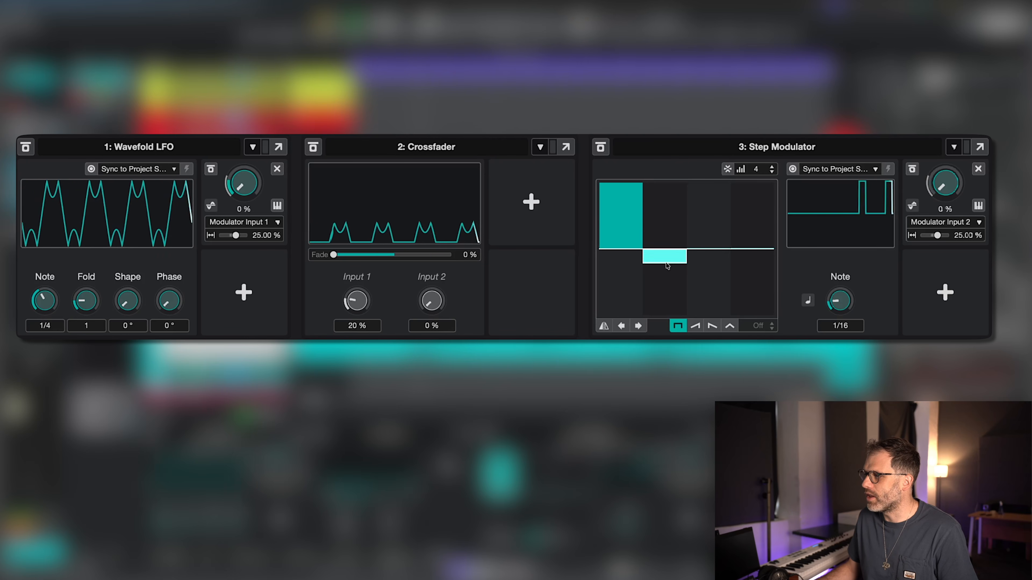
pyautogui.click(695, 216)
pyautogui.click(748, 309)
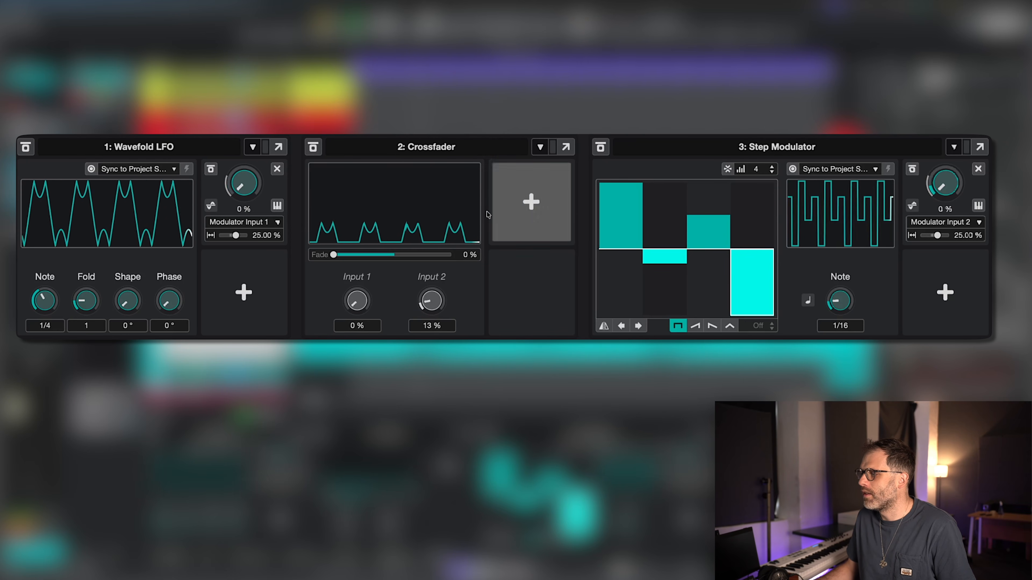
# Switch both Crossfader input connections to unipolar with 100% modulation depth, and move the Crossfader's Fade to 100%
pyautogui.moveTo(334, 254); pyautogui.dragTo(304, 257)
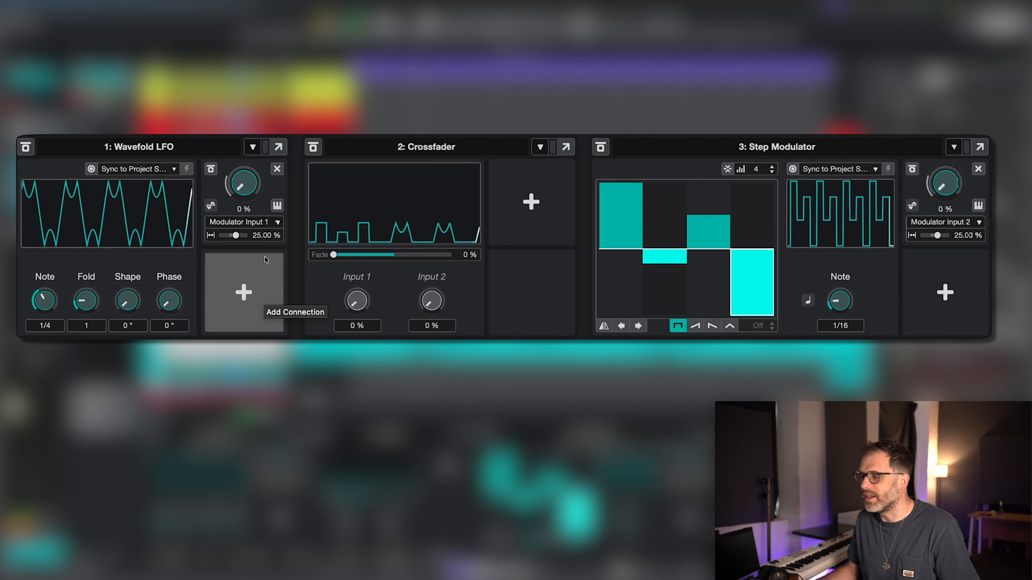
pyautogui.click(211, 206)
pyautogui.click(912, 206)
pyautogui.moveTo(243, 235); pyautogui.dragTo(254, 235)
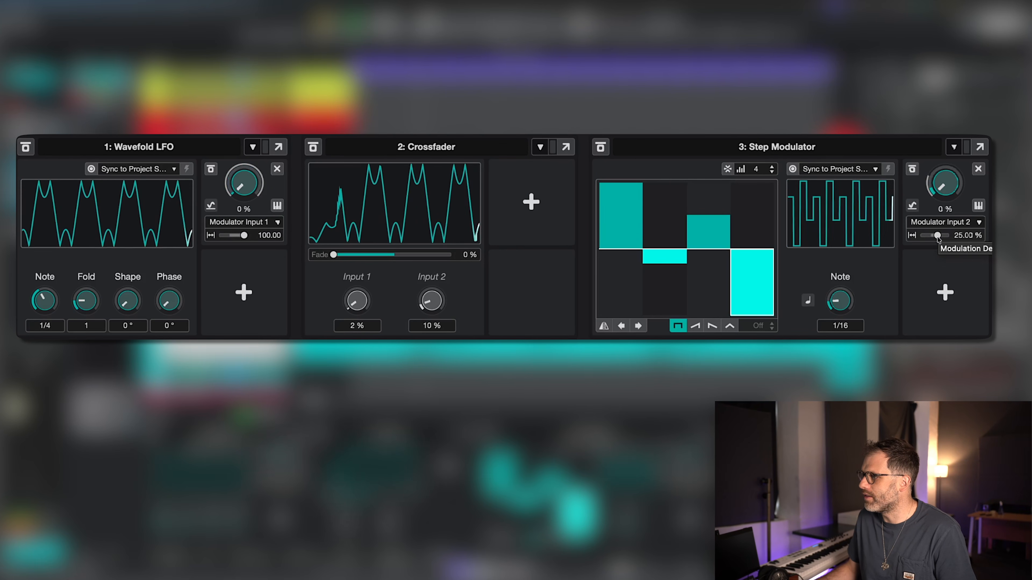
pyautogui.moveTo(937, 236); pyautogui.dragTo(950, 235)
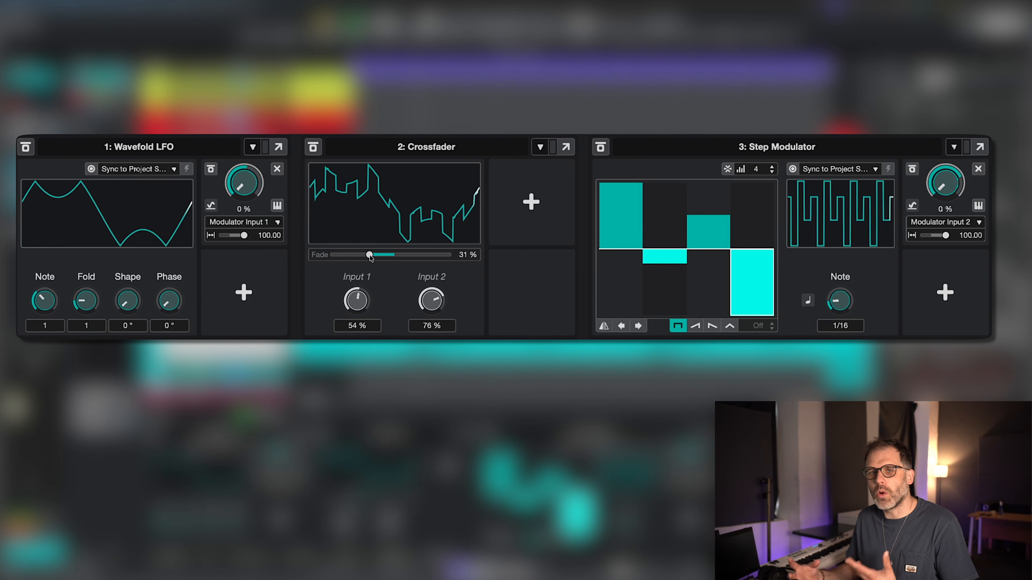
pyautogui.moveTo(381, 260); pyautogui.dragTo(471, 256)
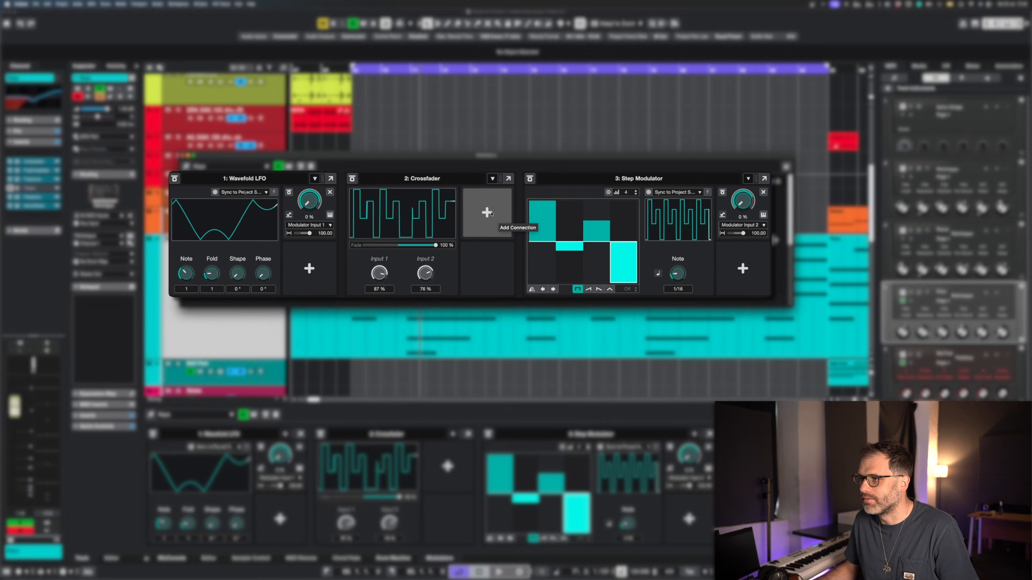
# Open the Keys track's second Frequency EQ insert and assign the Crossfader's output to band 8's frequency
pyautogui.click(17, 197)
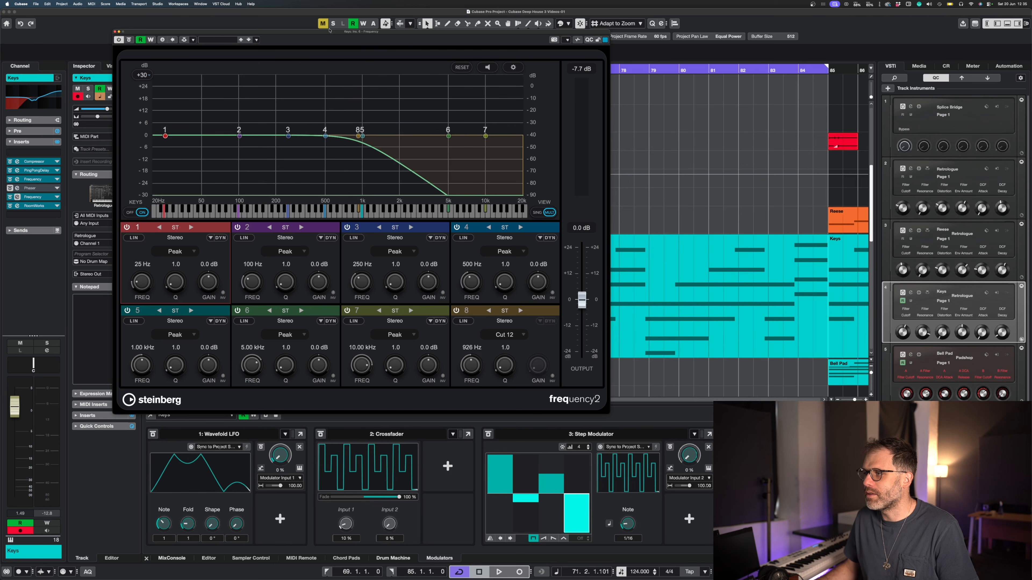
pyautogui.moveTo(335, 36); pyautogui.dragTo(234, 16)
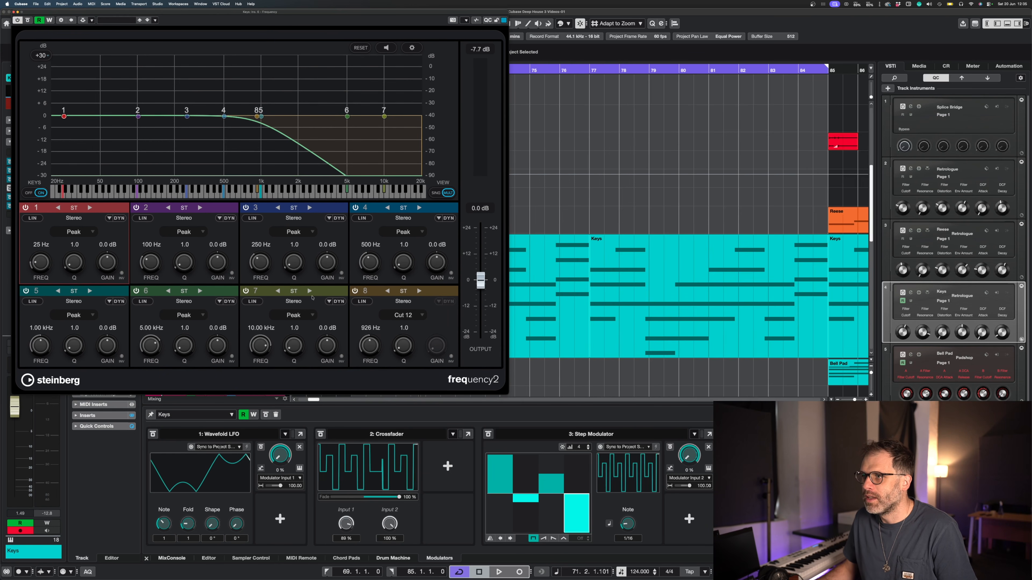
pyautogui.click(448, 467)
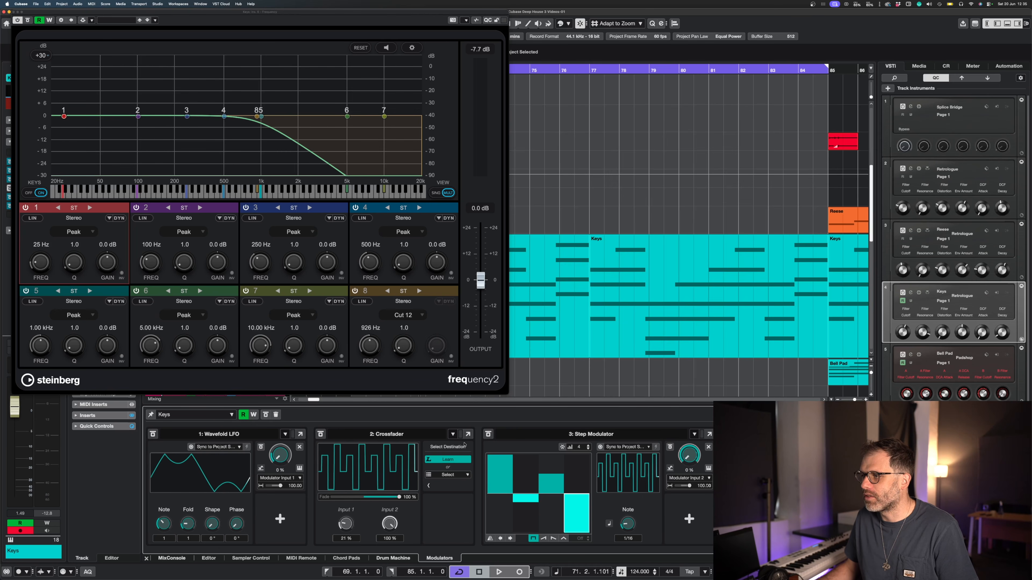
pyautogui.click(371, 346)
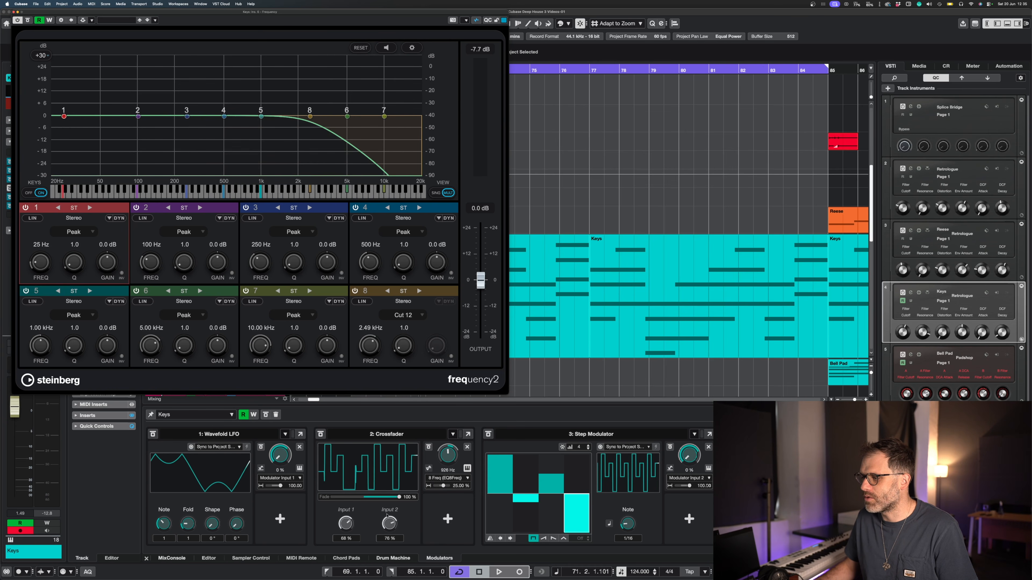
# Return the Crossfader's Fade to 0% and set the modulation depth of its band 8 frequency connection to 9%
pyautogui.moveTo(397, 497); pyautogui.dragTo(312, 495)
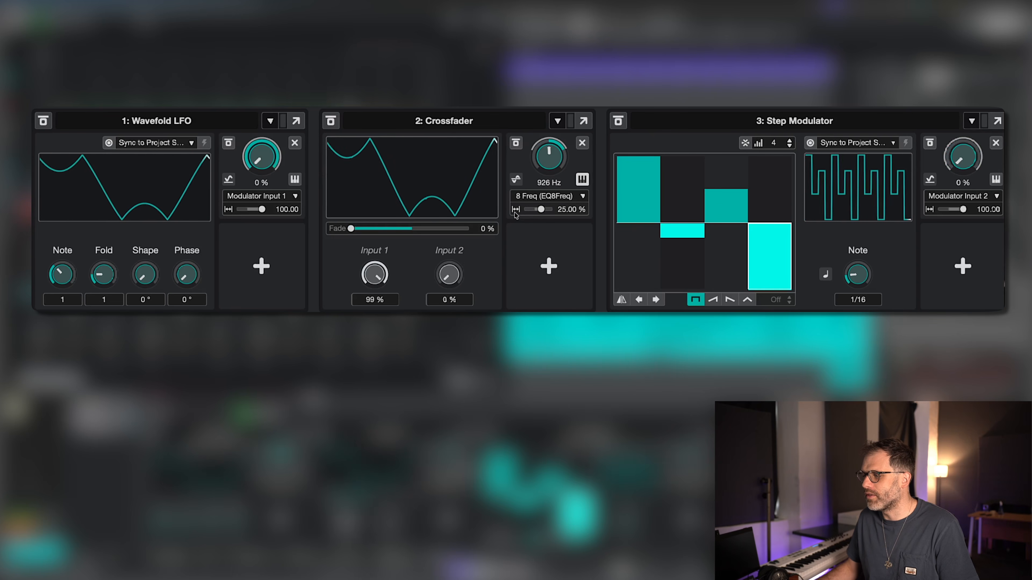
pyautogui.doubleClick(564, 210)
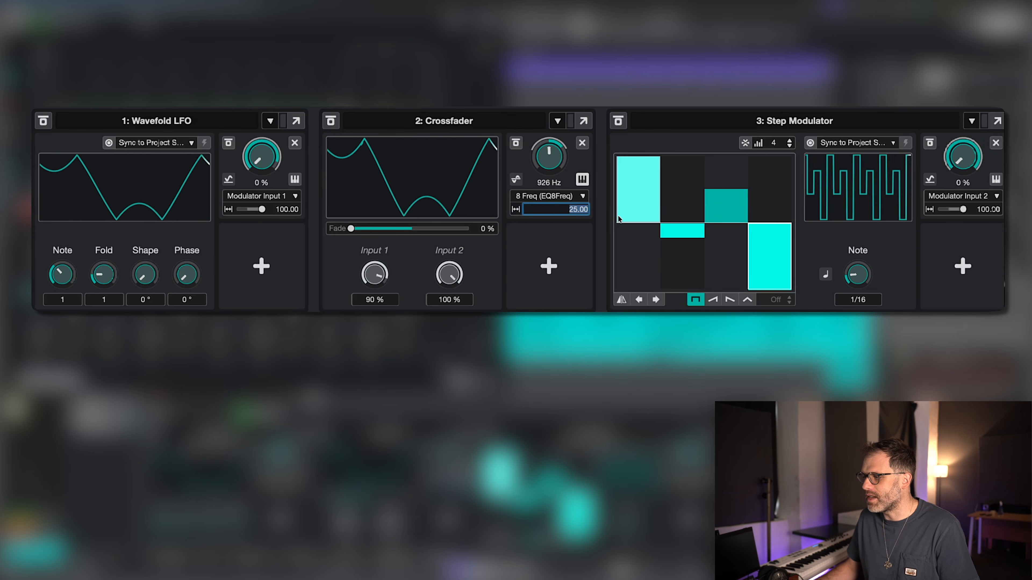
pyautogui.write('9')
pyautogui.press('Return')
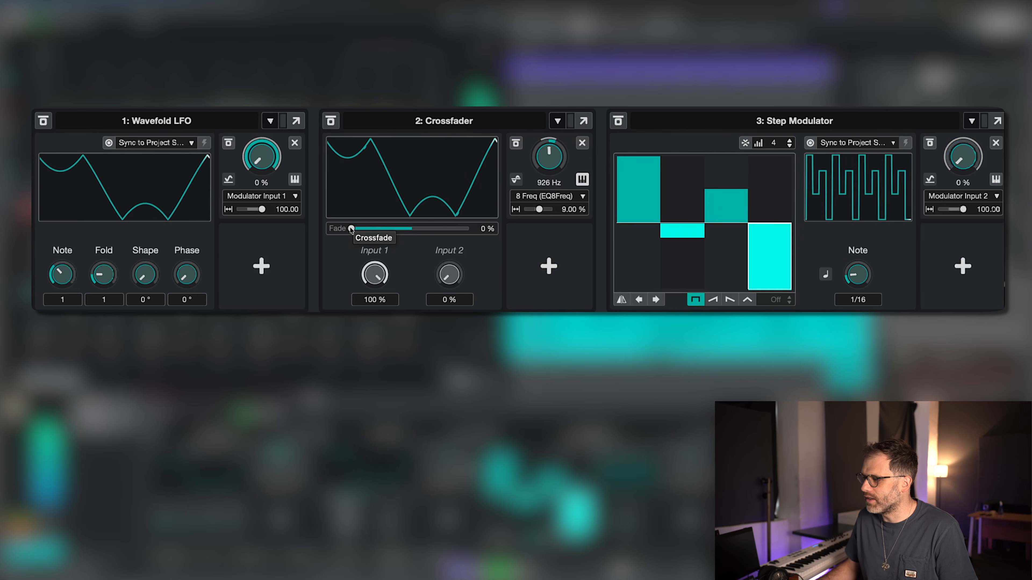
# Sweep the Crossfader's Fade to 100% and back during playback, leaving it at 44% to blend both modulation sources
pyautogui.moveTo(351, 228); pyautogui.dragTo(472, 229)
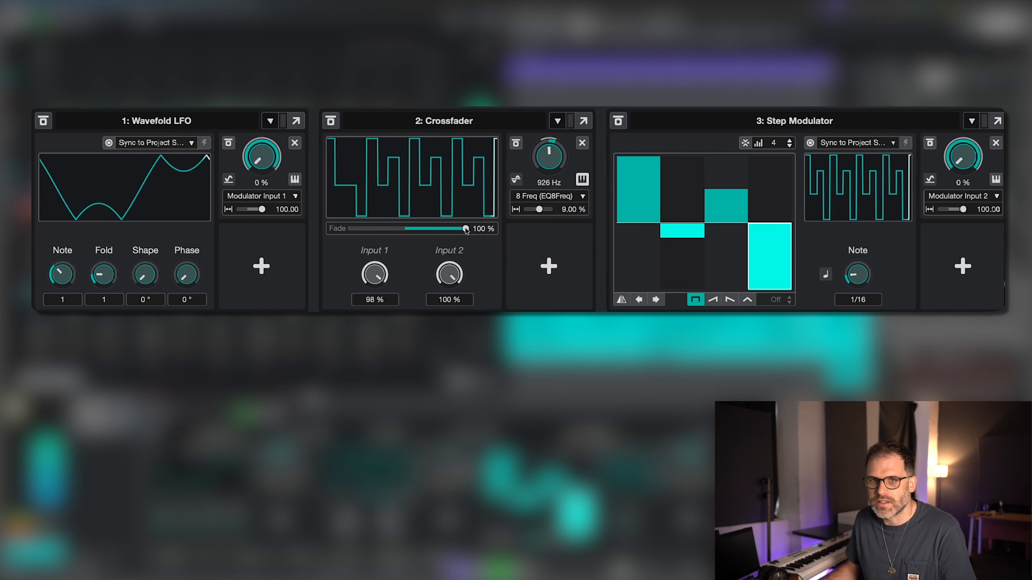
pyautogui.moveTo(465, 229); pyautogui.dragTo(422, 233)
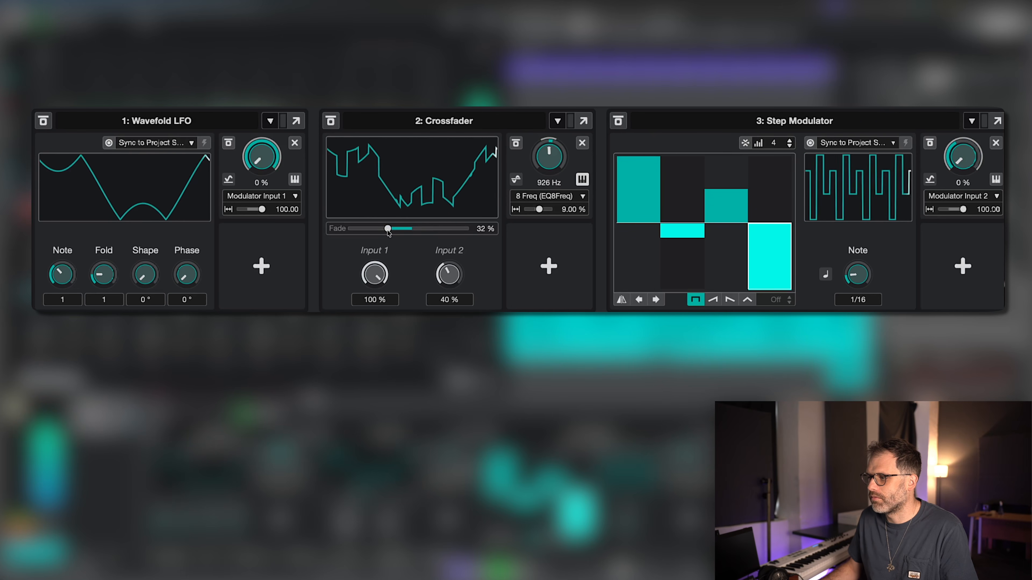
pyautogui.moveTo(387, 230); pyautogui.dragTo(401, 232)
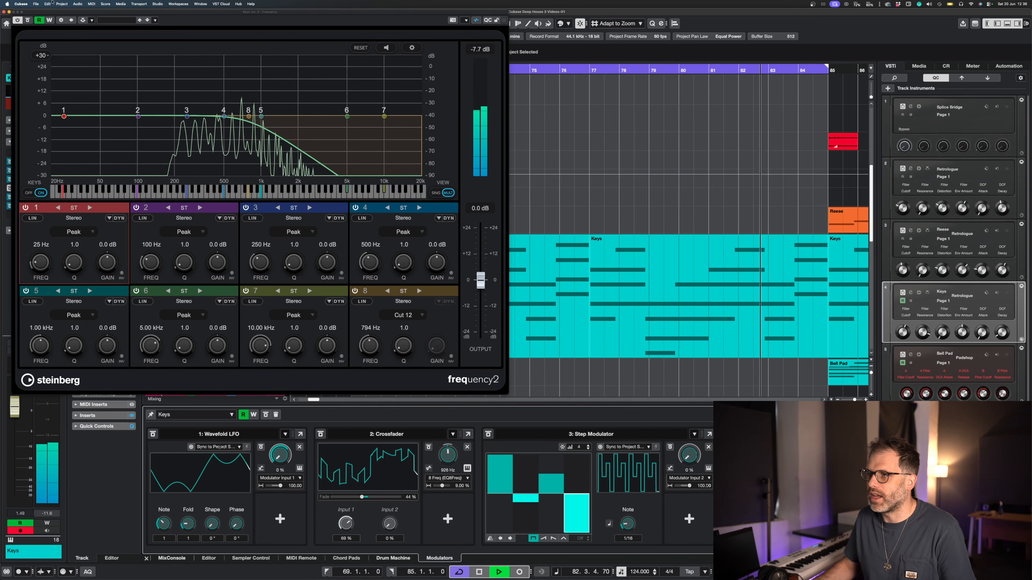
# Open the Keys track's RoomWorks insert and assign the Crossfader's output to its Mix with about 26% modulation depth
pyautogui.click(4, 11)
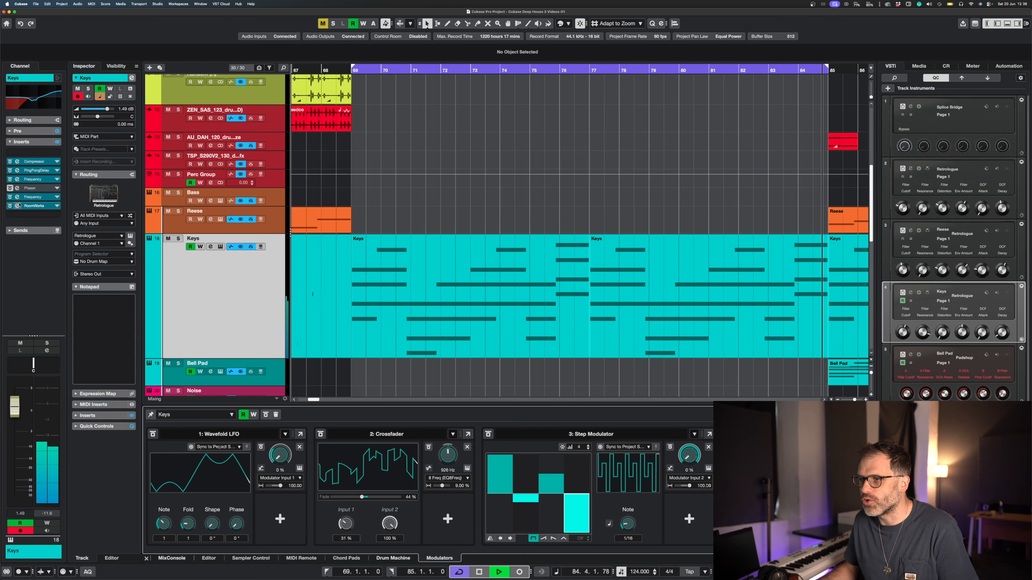
pyautogui.click(33, 205)
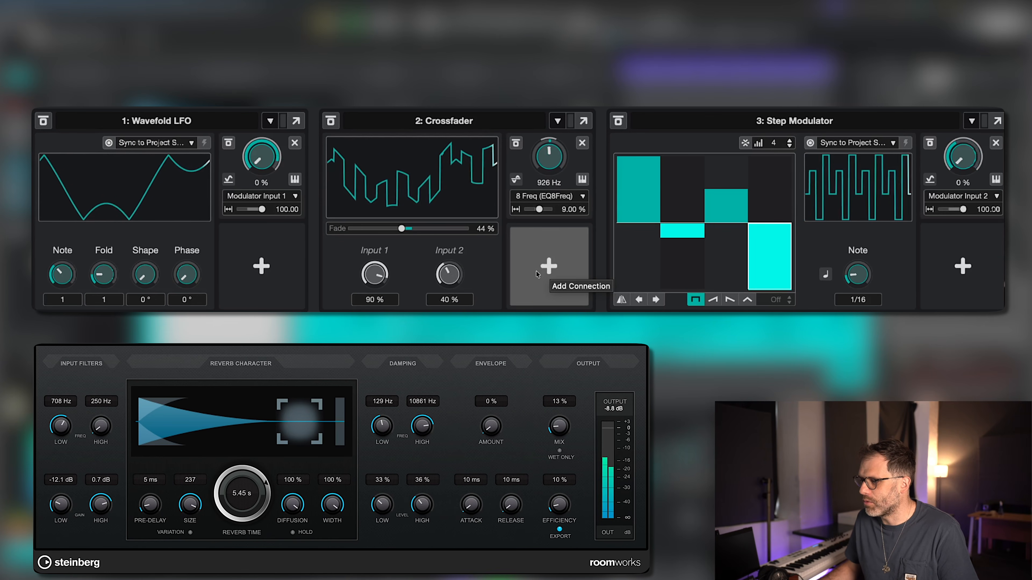
pyautogui.click(536, 275)
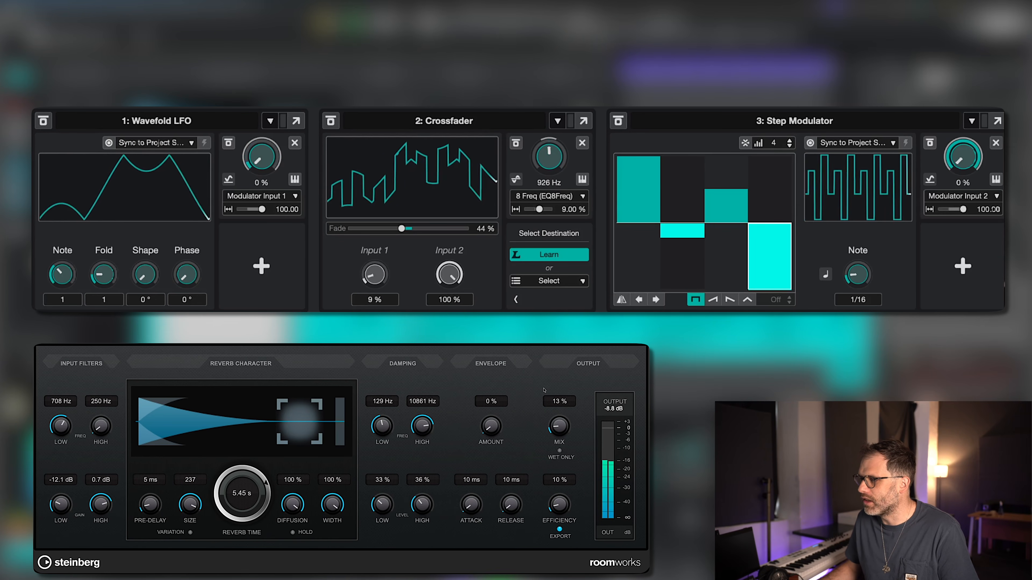
pyautogui.click(560, 426)
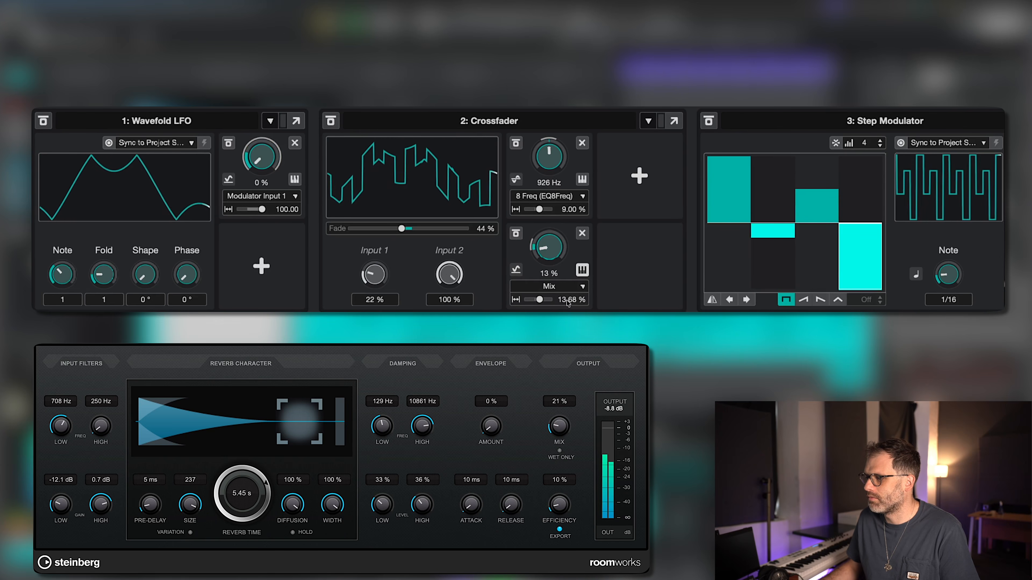
pyautogui.press('Return')
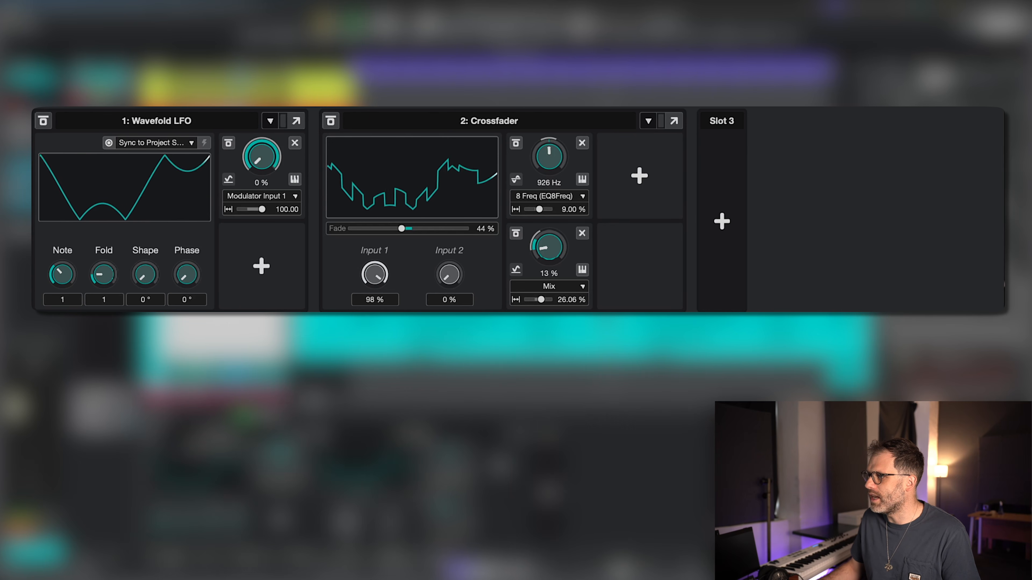
# Add an Attack Decay modulator in slot 3 and set its Note to 1/2, Curve to 8 and Skew to 49%
pyautogui.click(727, 230)
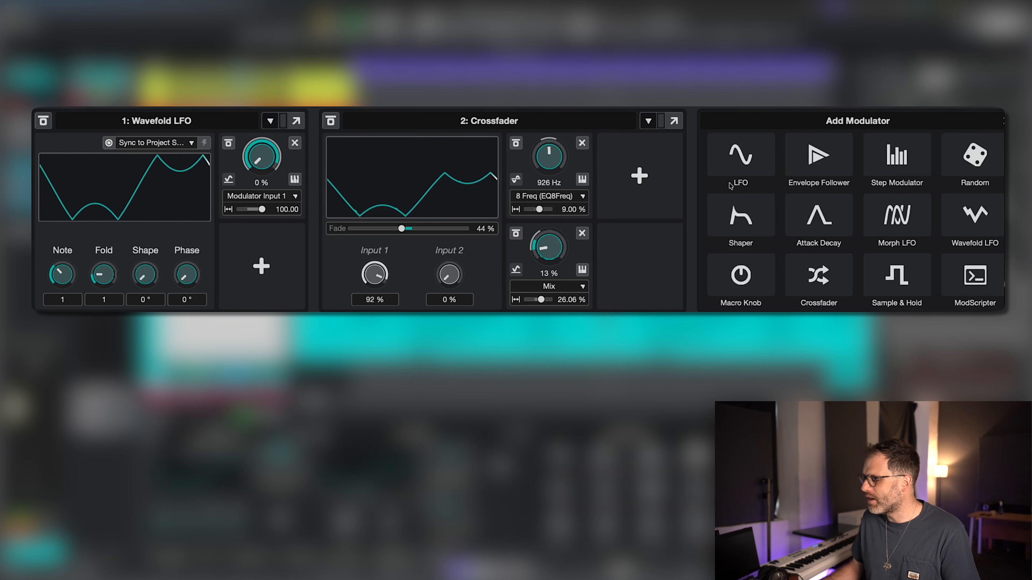
pyautogui.click(817, 220)
pyautogui.moveTo(863, 275); pyautogui.dragTo(865, 236)
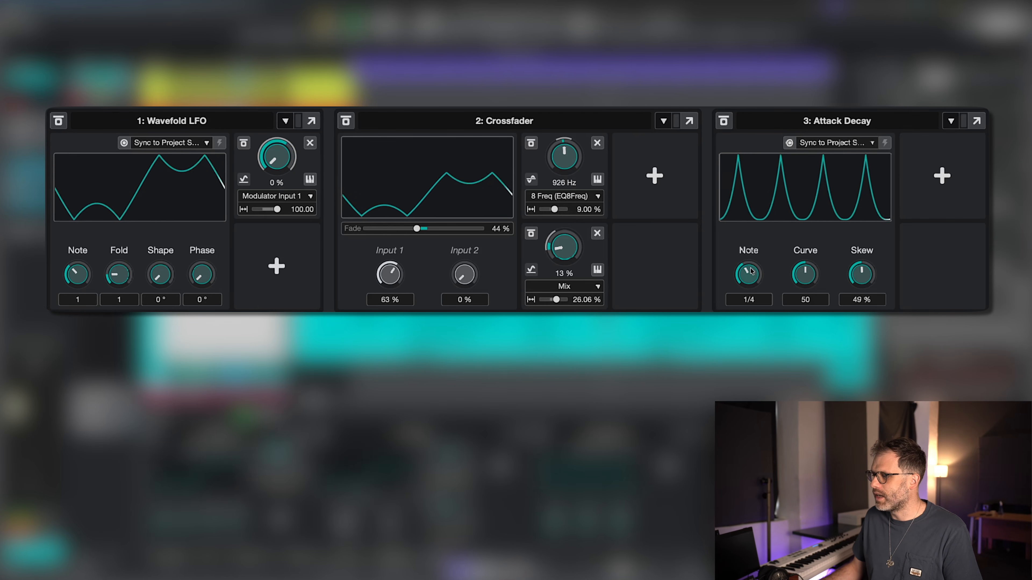
pyautogui.moveTo(752, 270); pyautogui.dragTo(799, 300)
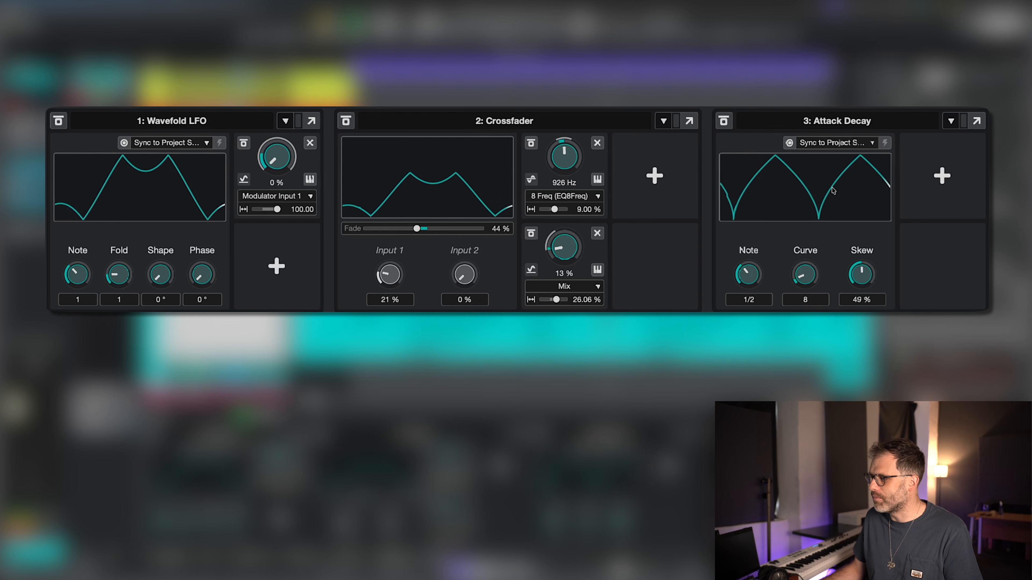
# Assign the Attack Decay to the Crossfader's Input 2 with 100% modulation depth, and move the Crossfader's Fade to 100%
pyautogui.click(942, 175)
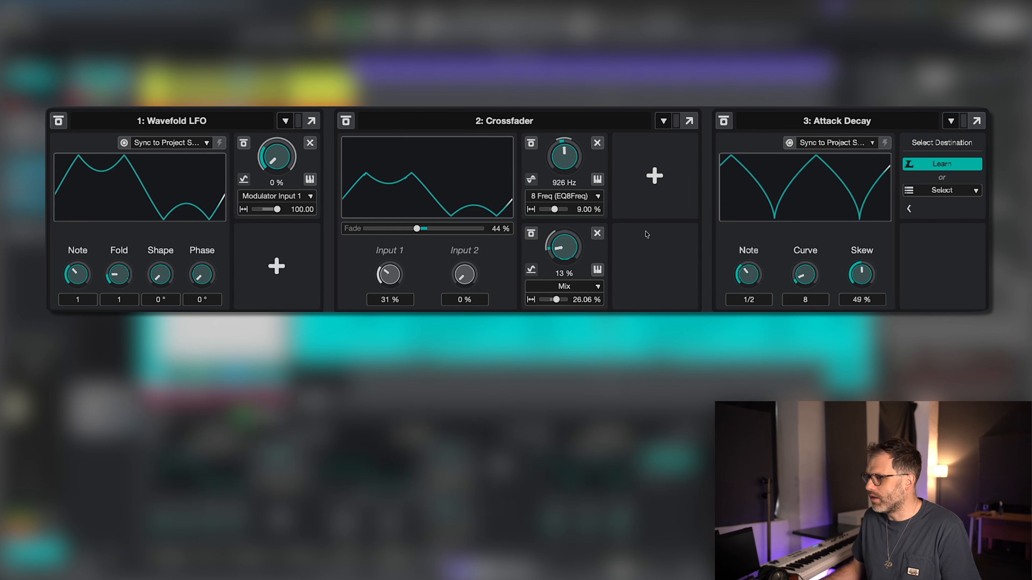
pyautogui.click(464, 275)
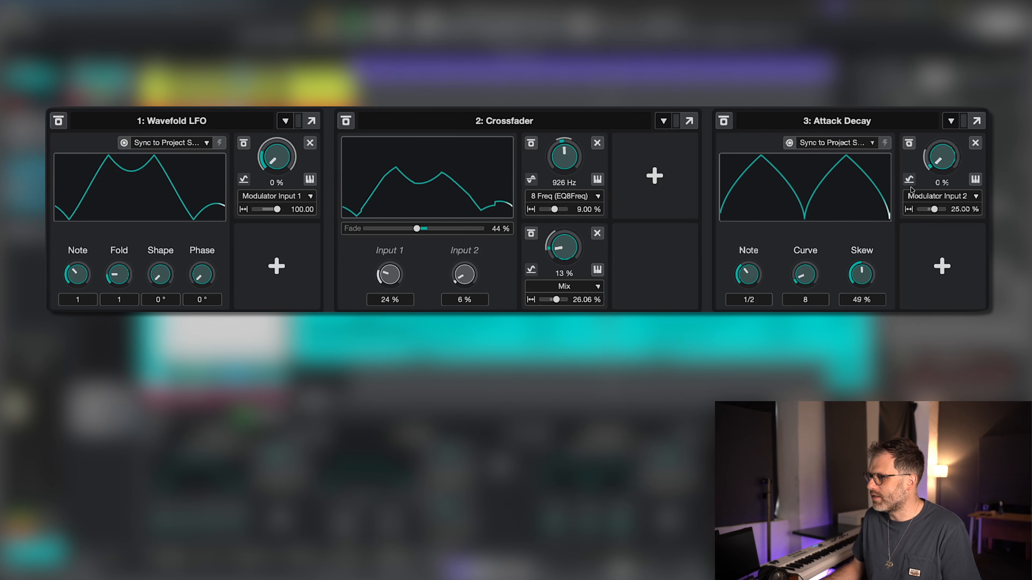
pyautogui.moveTo(934, 209); pyautogui.dragTo(940, 211)
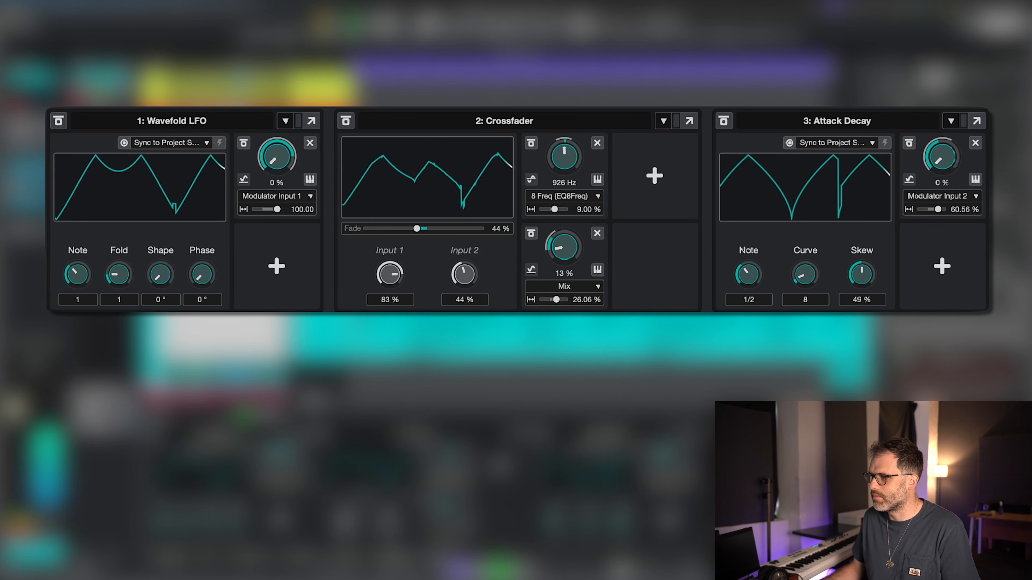
pyautogui.moveTo(418, 229); pyautogui.dragTo(481, 229)
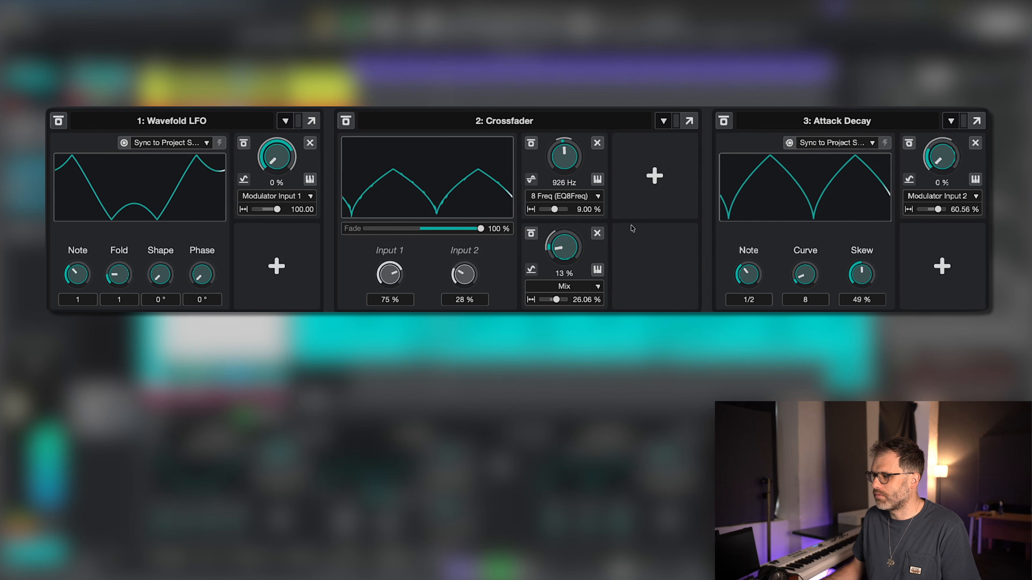
pyautogui.moveTo(938, 209); pyautogui.dragTo(948, 209)
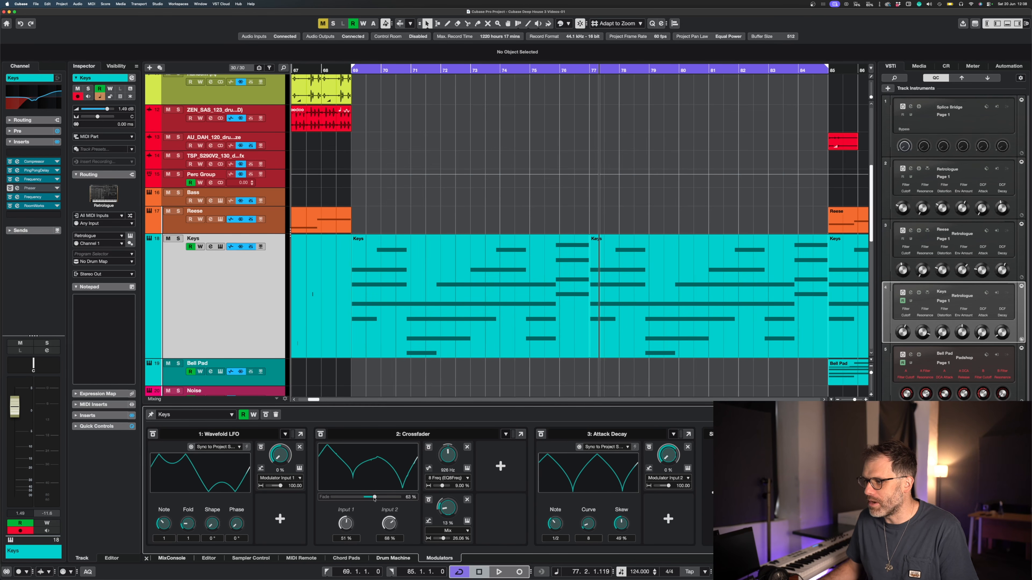
# During playback, set the Wavefold LFO's Modulator Input 1 depth to about 37.6% and the Crossfader's Mix depth to about 52.3%
pyautogui.press('space')
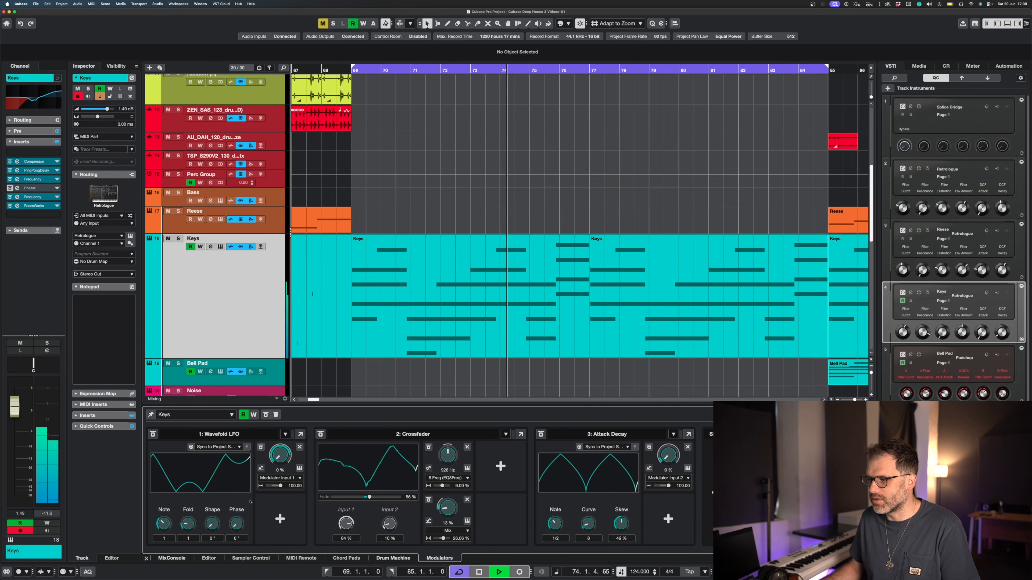
pyautogui.moveTo(280, 486); pyautogui.dragTo(276, 488)
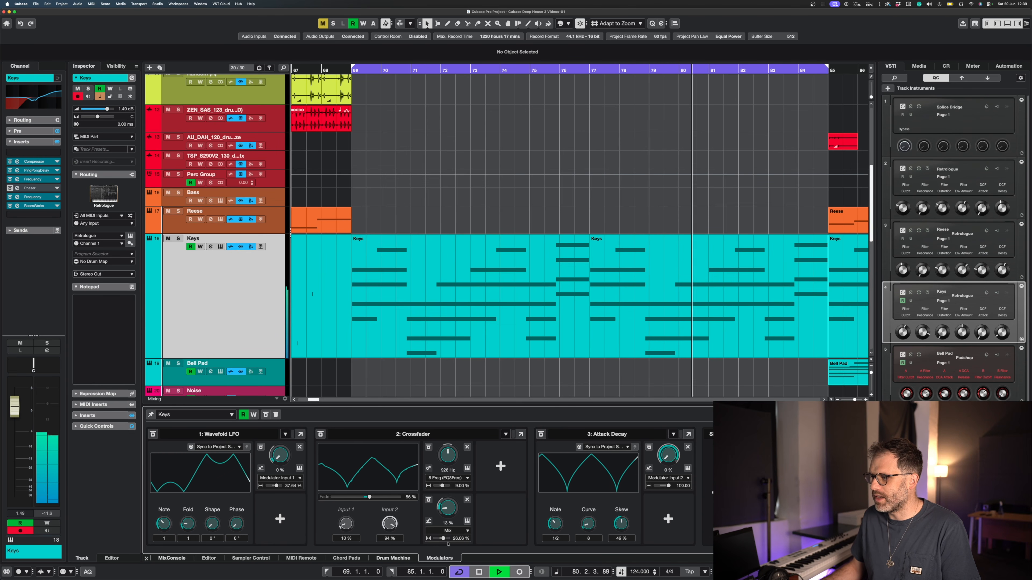
pyautogui.moveTo(443, 540); pyautogui.dragTo(444, 540)
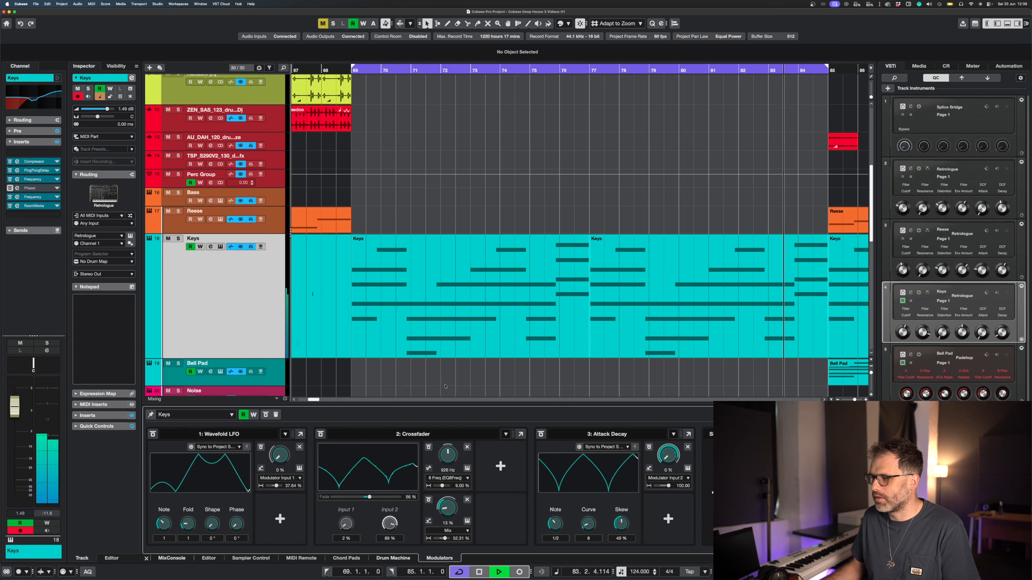
# Set the loop range to the two Reese parts from bar 85 to bar 101 and play it
pyautogui.press('g')
pyautogui.press('g')
pyautogui.press('g')
pyautogui.press('g')
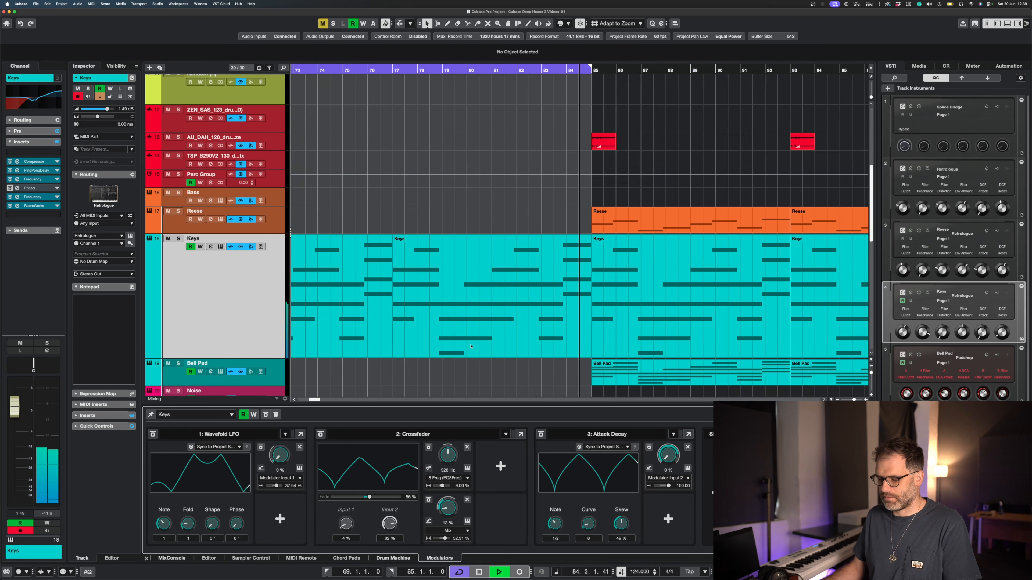
pyautogui.press('space')
pyautogui.moveTo(558, 167); pyautogui.dragTo(711, 226)
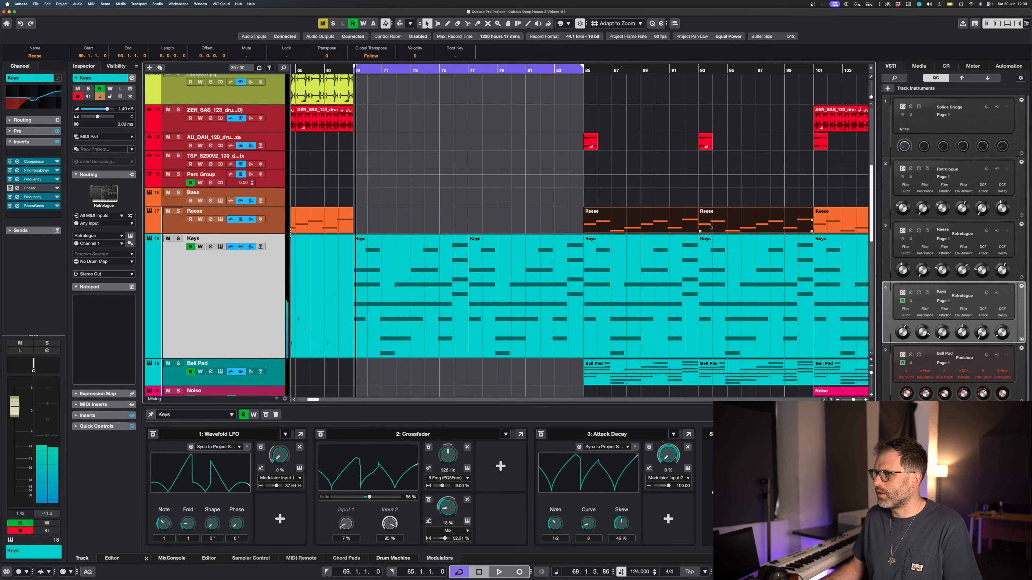
pyautogui.press('p')
pyautogui.press('space')
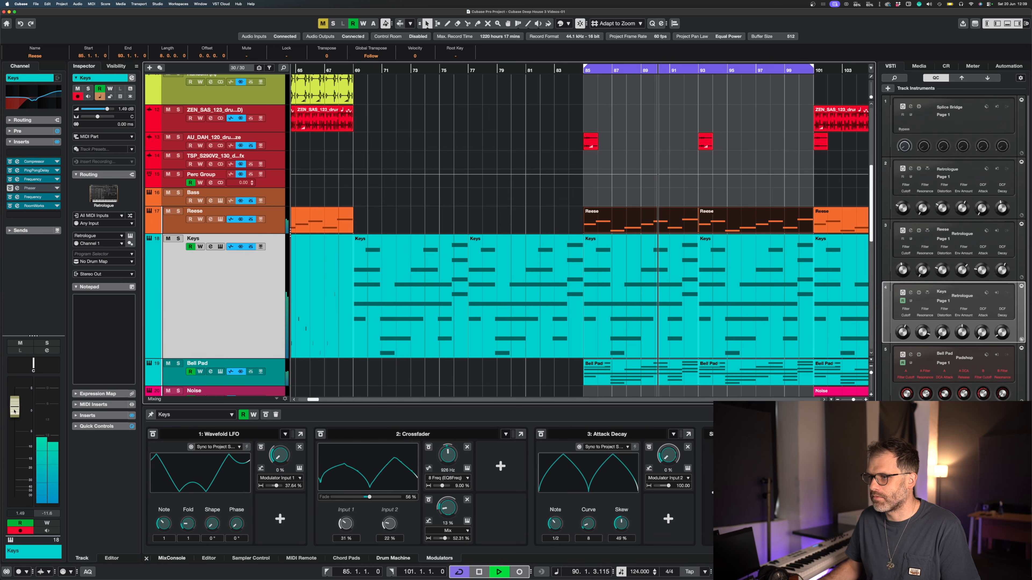
# Lower the Bell Pad track's volume to -18.2 dB and reactivate its bypassed Morph LFO modulator
pyautogui.press('Down')
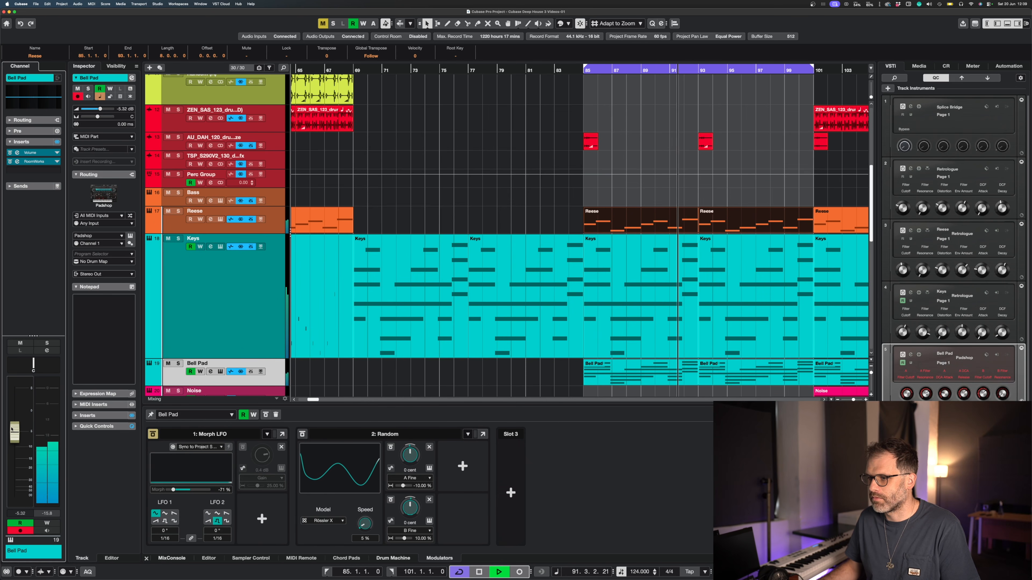
pyautogui.moveTo(11, 438); pyautogui.dragTo(9, 446)
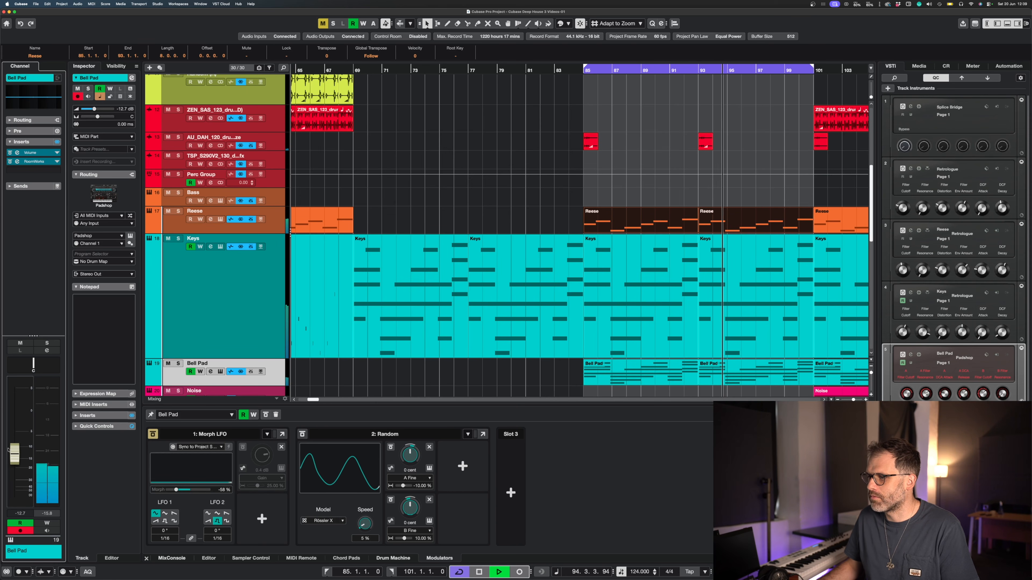
pyautogui.click(153, 435)
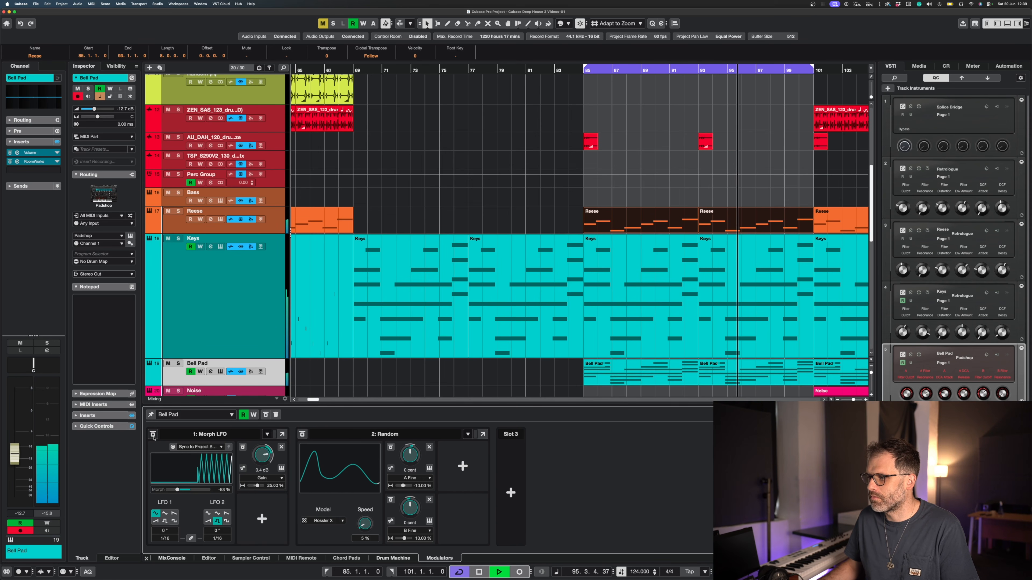
pyautogui.moveTo(18, 457); pyautogui.dragTo(17, 463)
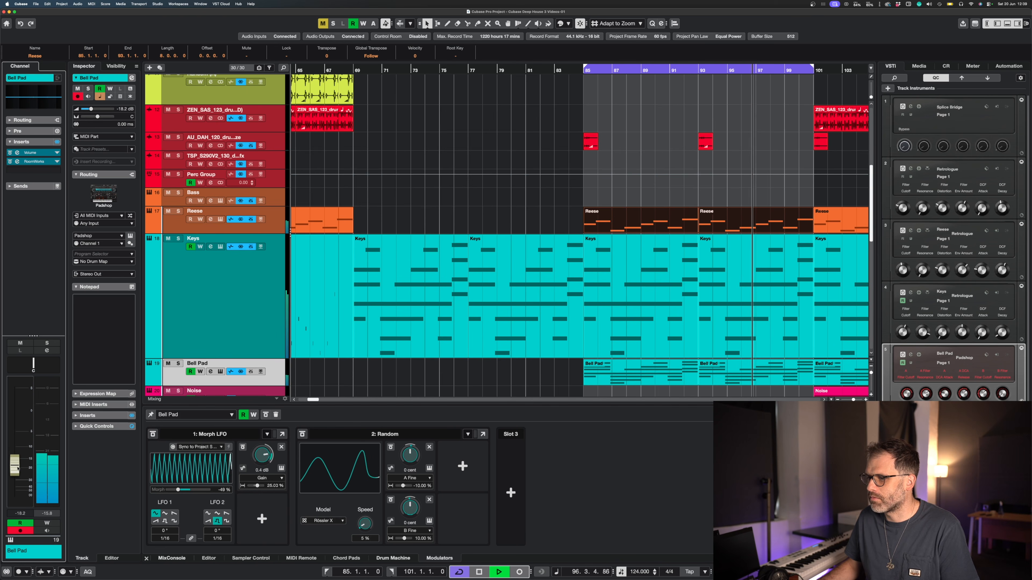
# Return to the Keys track, clear the selection of the Reese parts and stop playback
pyautogui.click(271, 309)
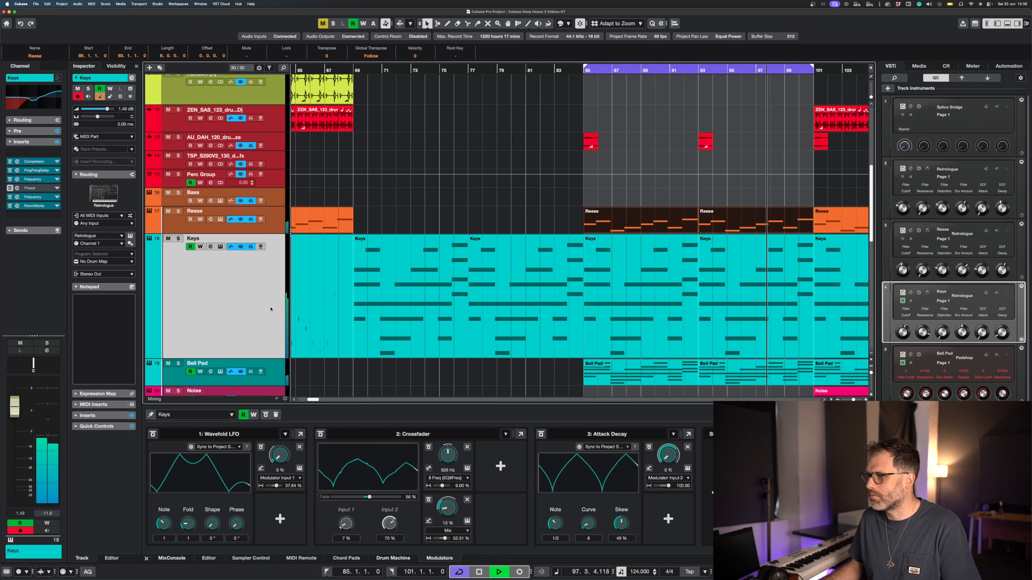
pyautogui.click(632, 169)
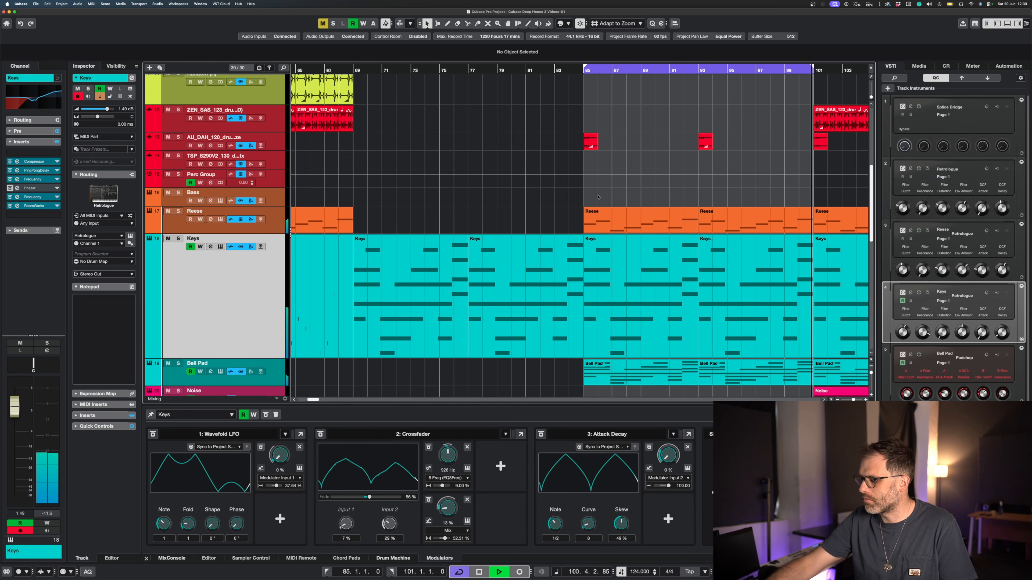
pyautogui.press('space')
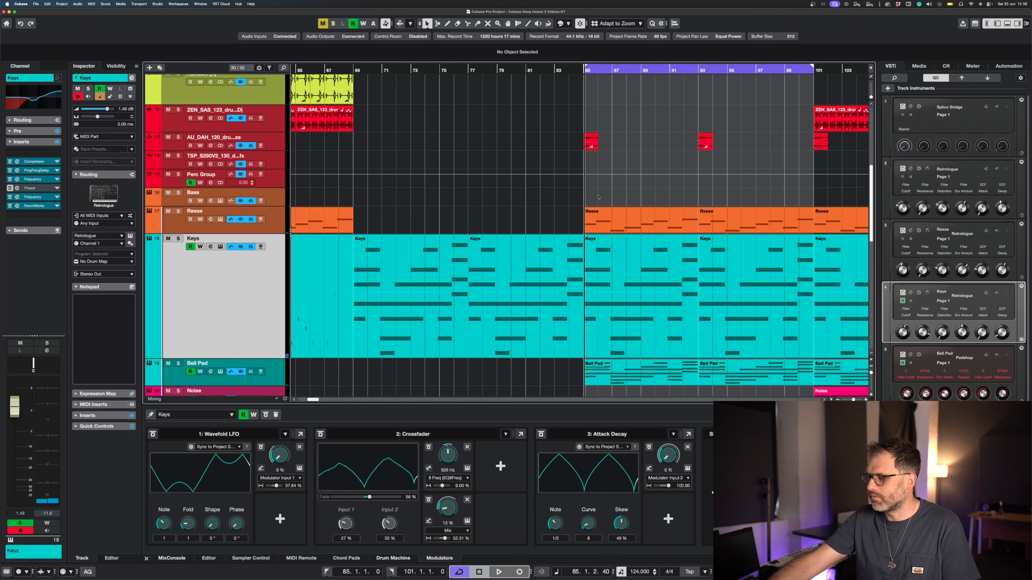